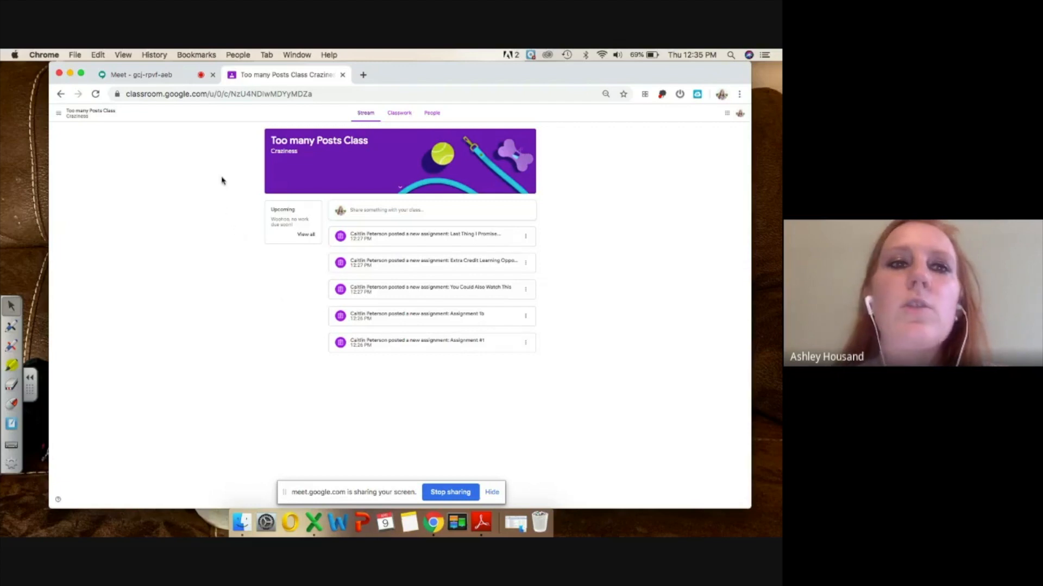
click(168, 76)
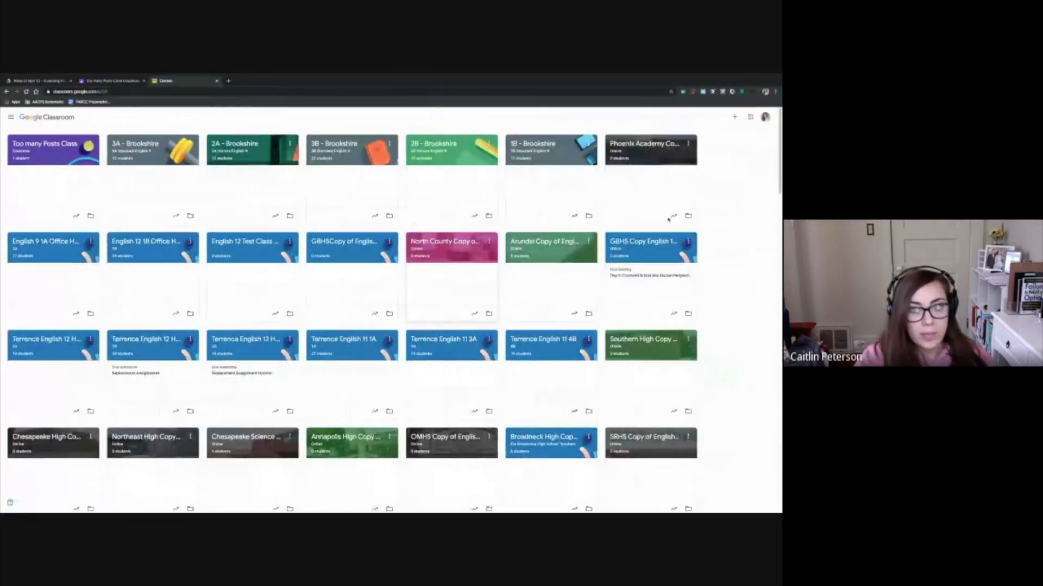
Begin creating a new class named with the teacher's surname followed by "English 9 3A"
click(734, 117)
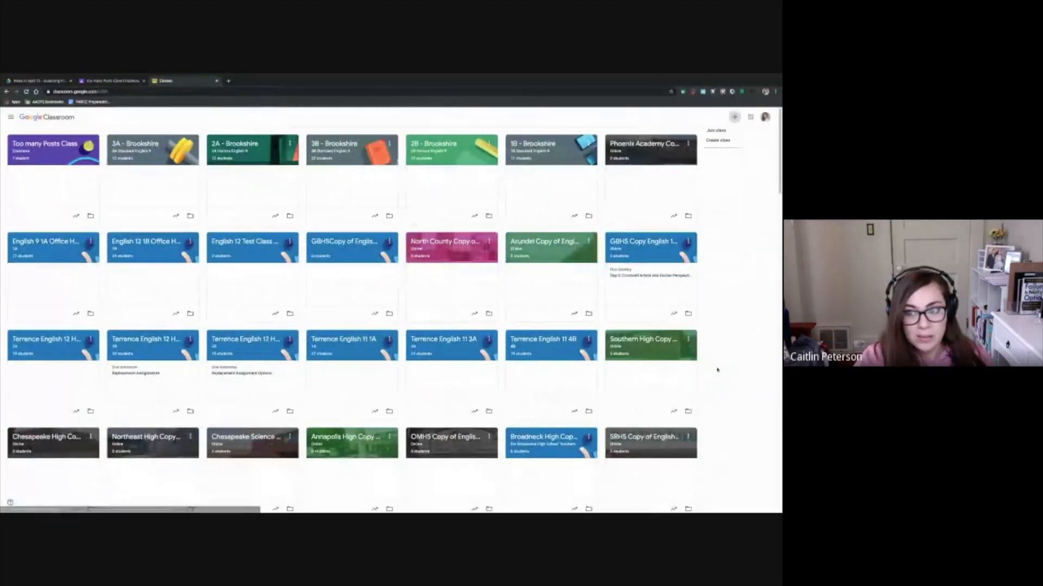
click(717, 140)
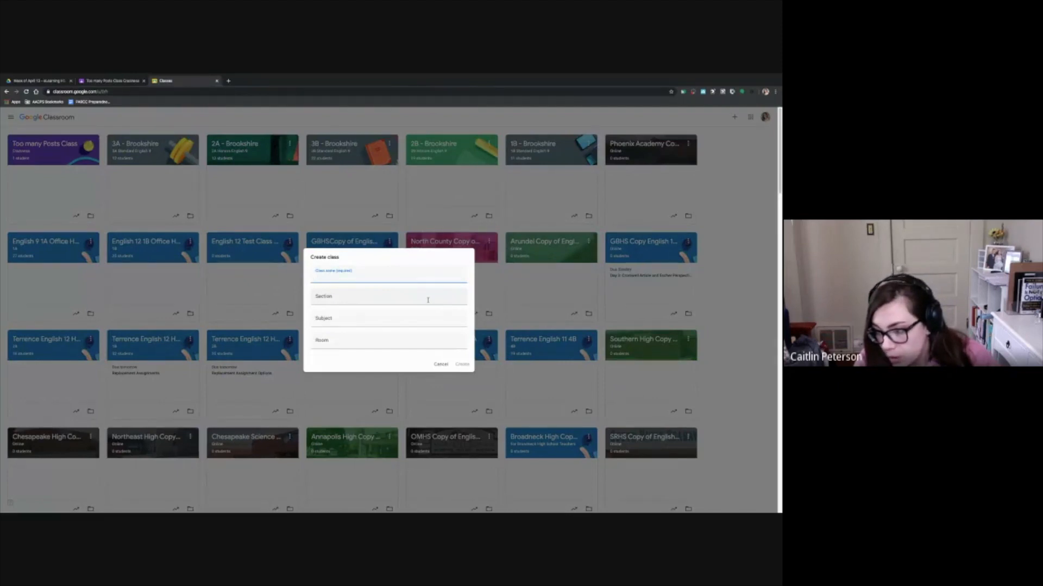
text(Peterson E)
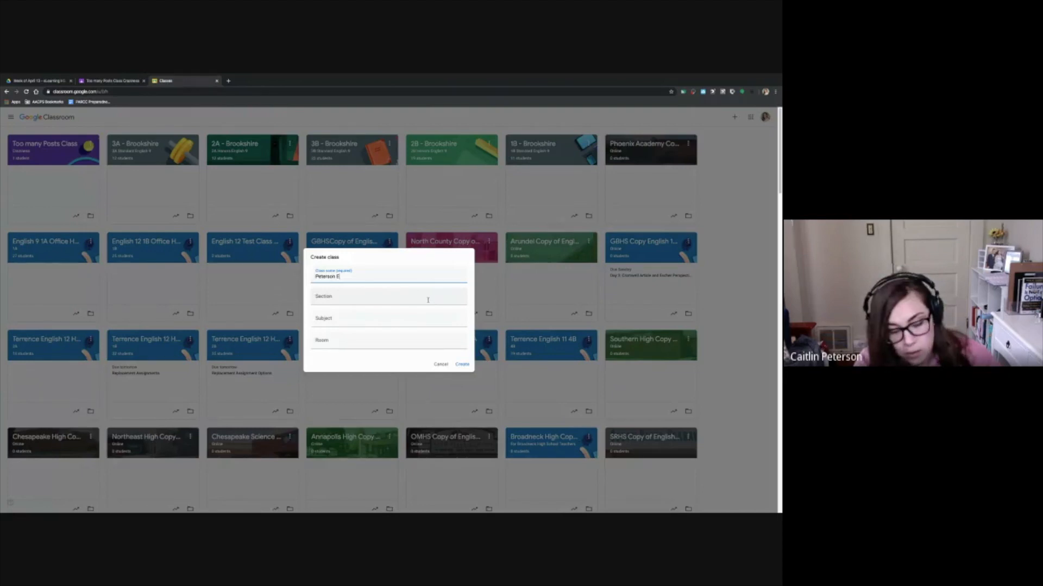
text(nglish )
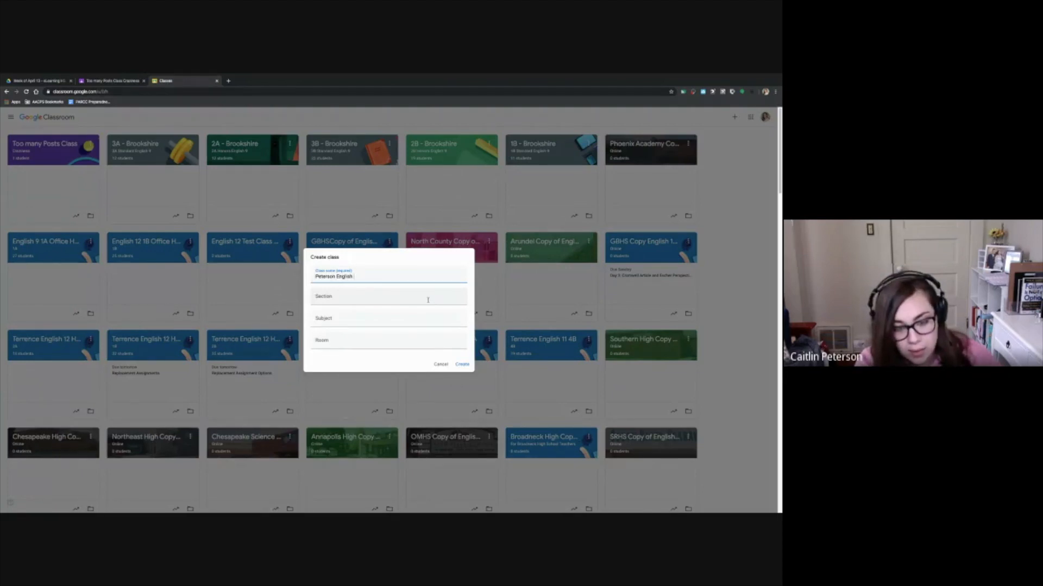
text(9 3A)
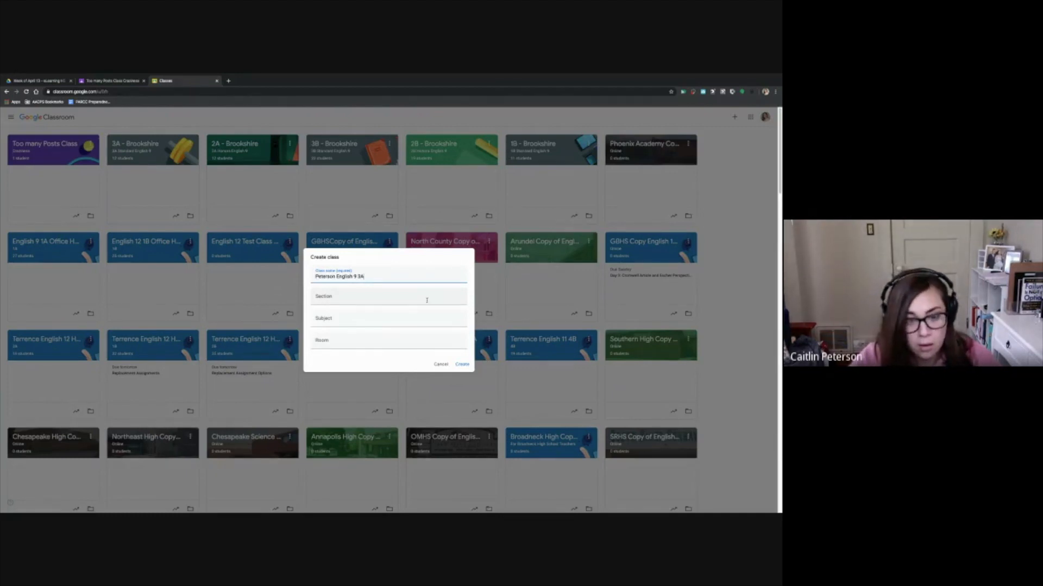
Set the new class's section to "Online" and room to "Test", and create the class
click(420, 298)
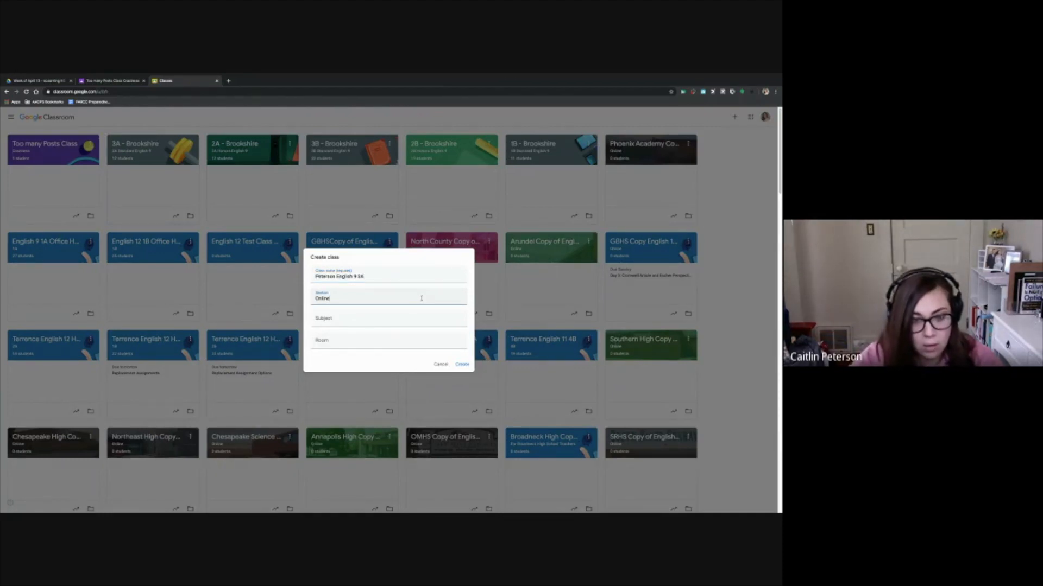
click(376, 347)
text(Te)
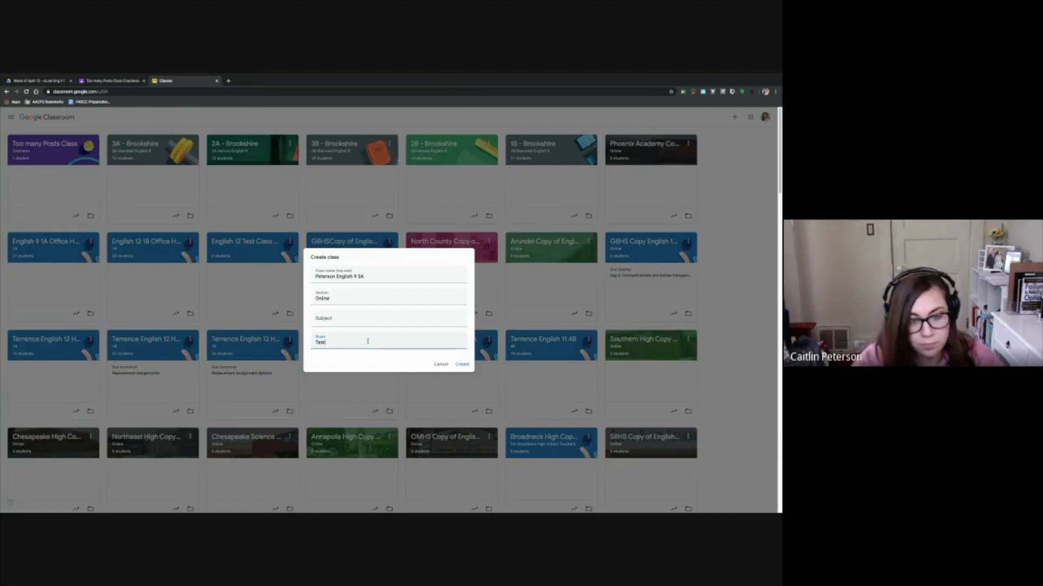
text(st)
click(462, 364)
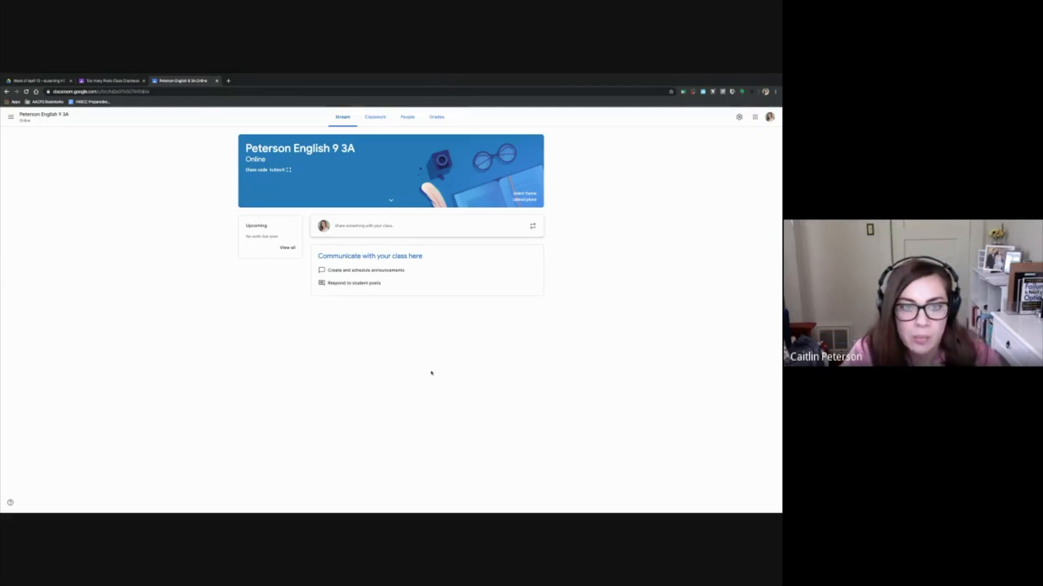
Start a new material post in the new class's classwork
click(370, 118)
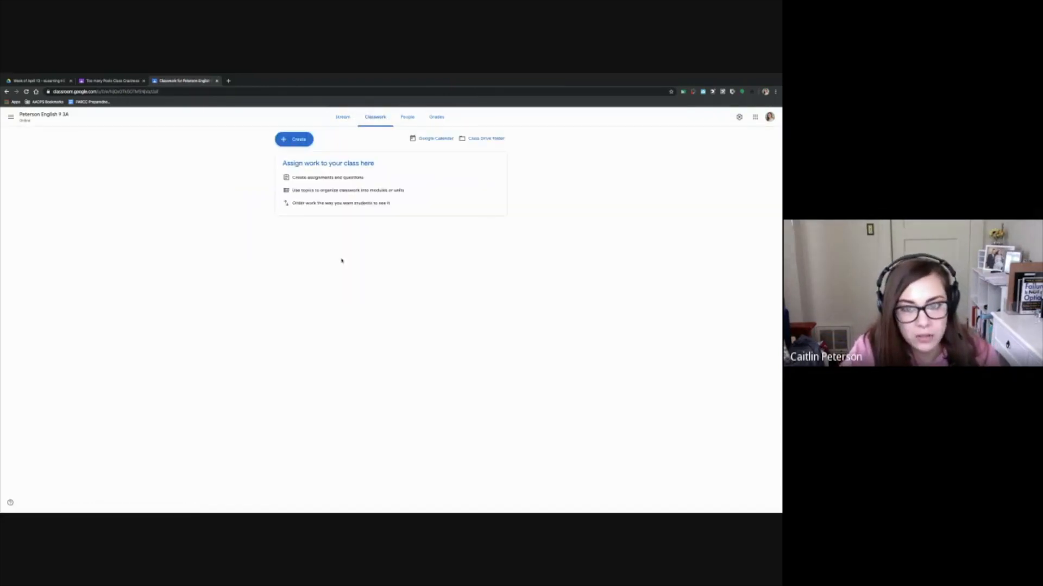
click(299, 141)
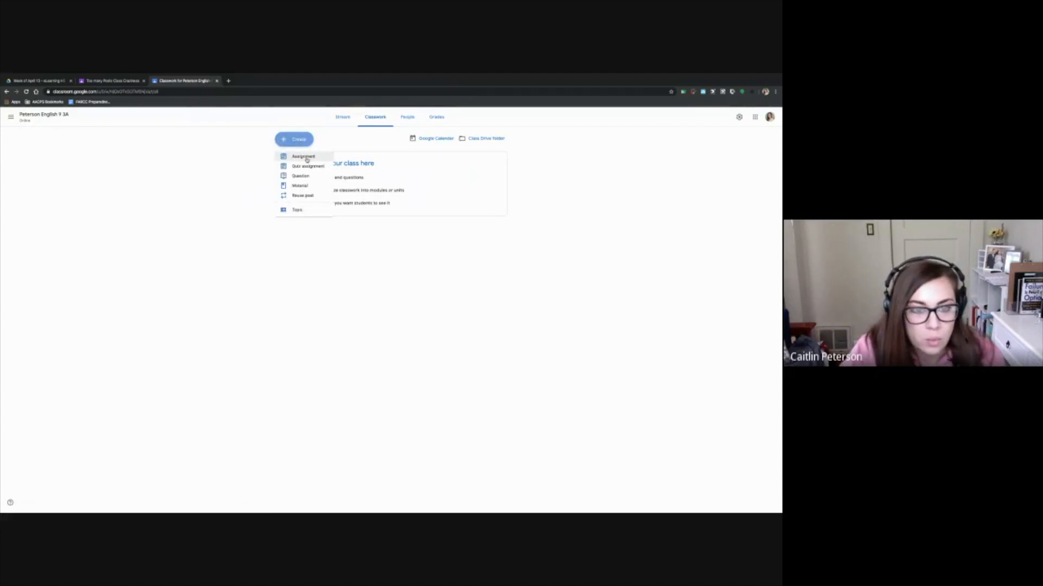
click(308, 186)
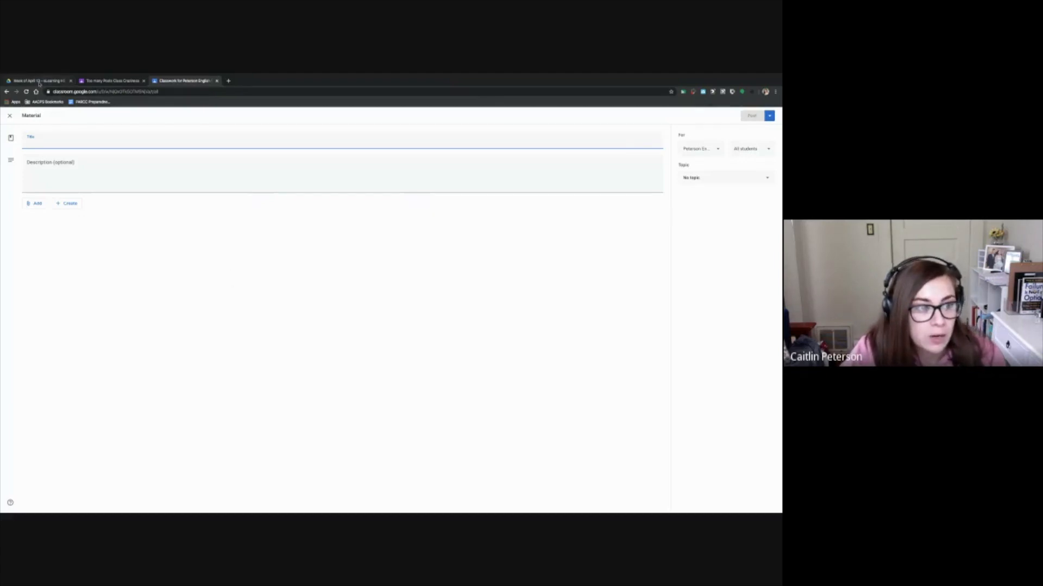
Switch to Google Drive and look through the Week of April 13 files, from the Stanford Prison Experiment assessments to the Kohlberg slides
click(39, 82)
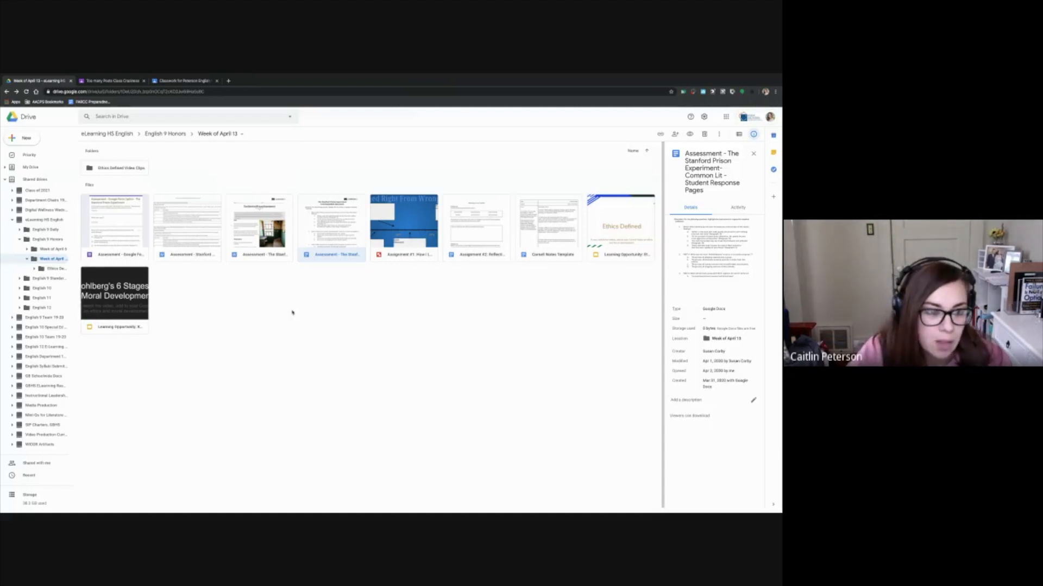
key(Left)
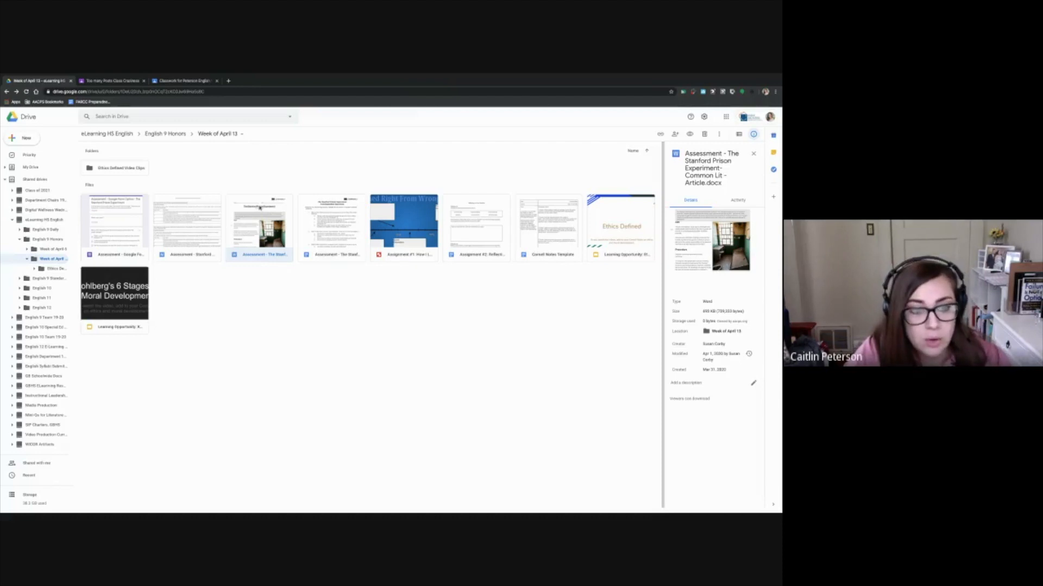
key(Right)
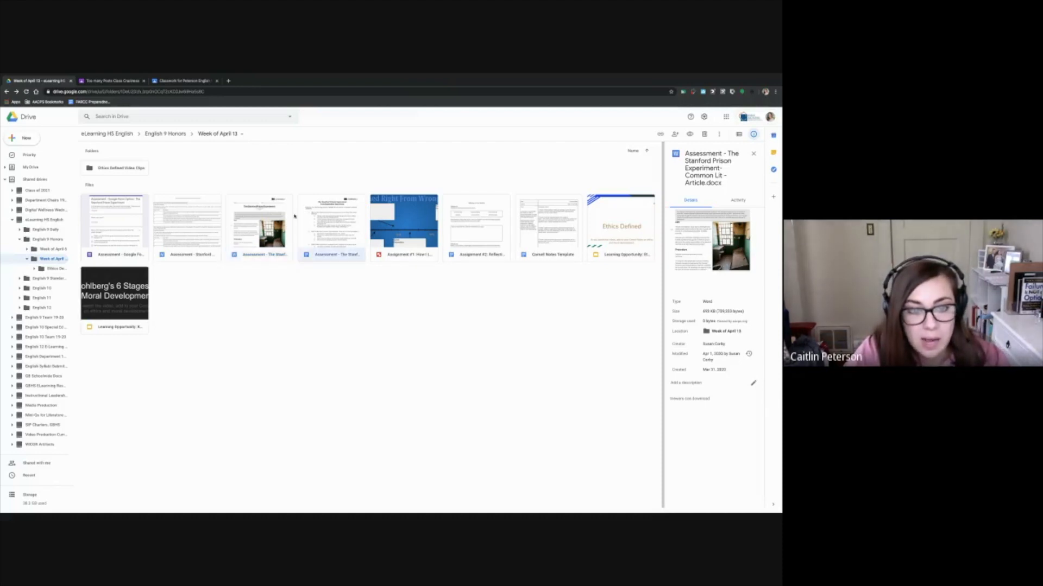
key(Left)
key(Right)
key(Right)
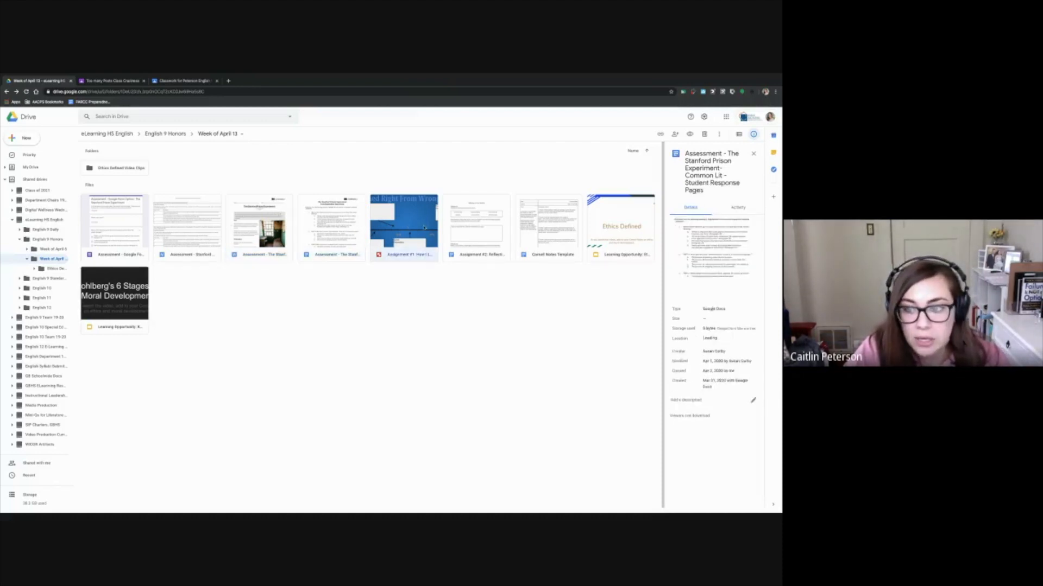
key(Right)
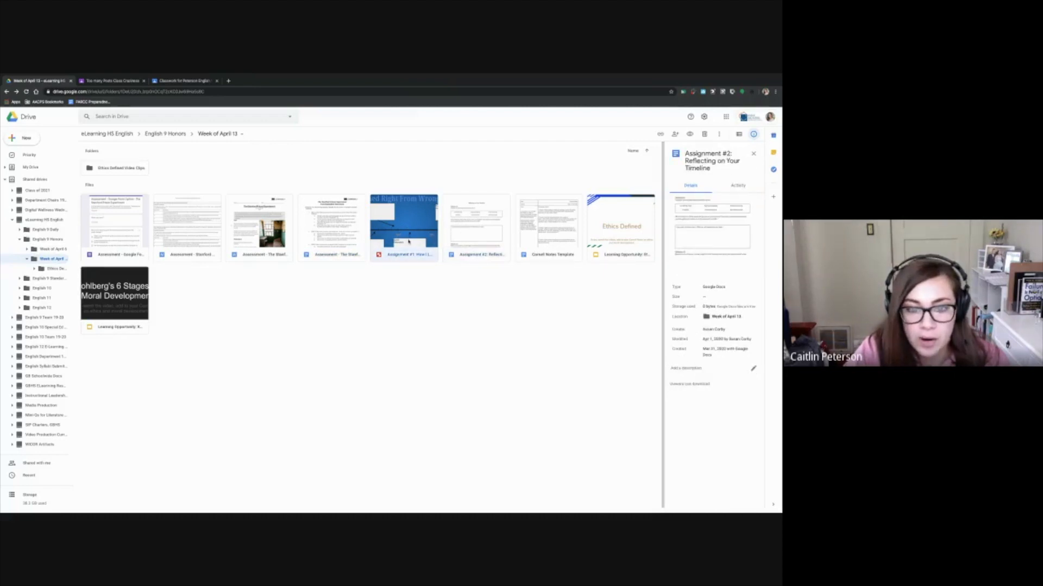
key(Left)
key(Right)
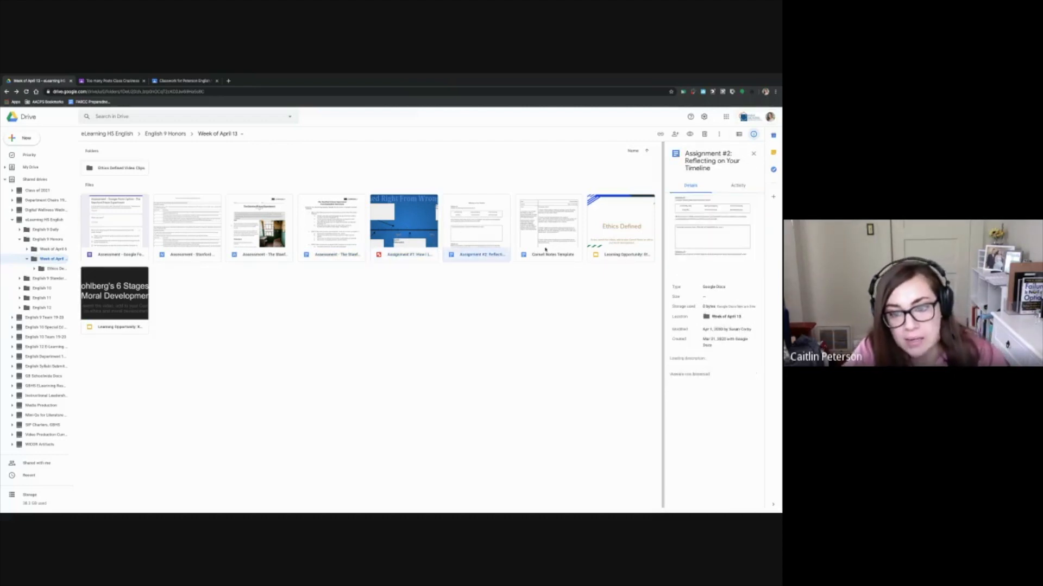
key(Right)
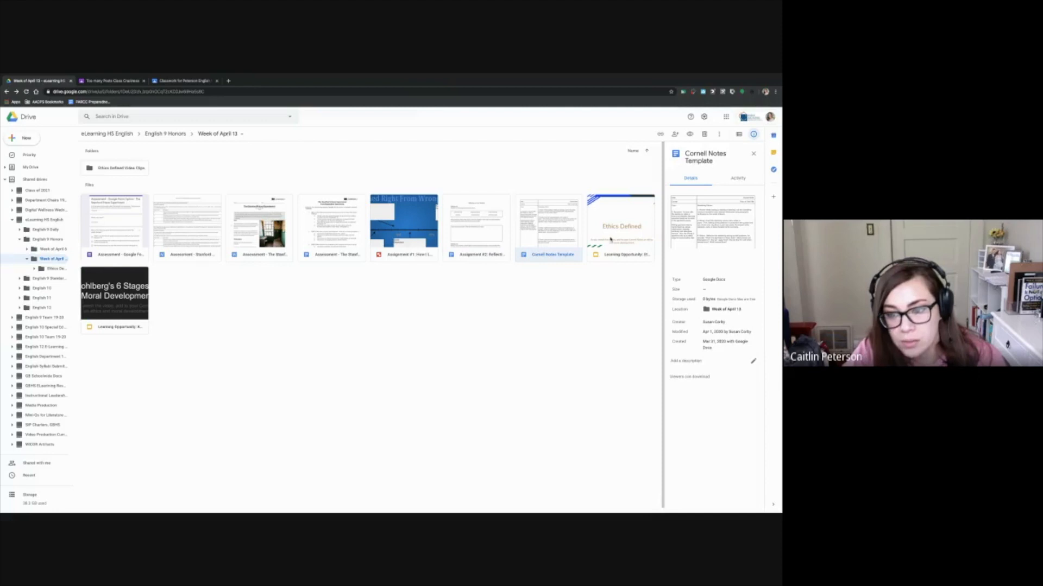
key(Right)
key(Right)
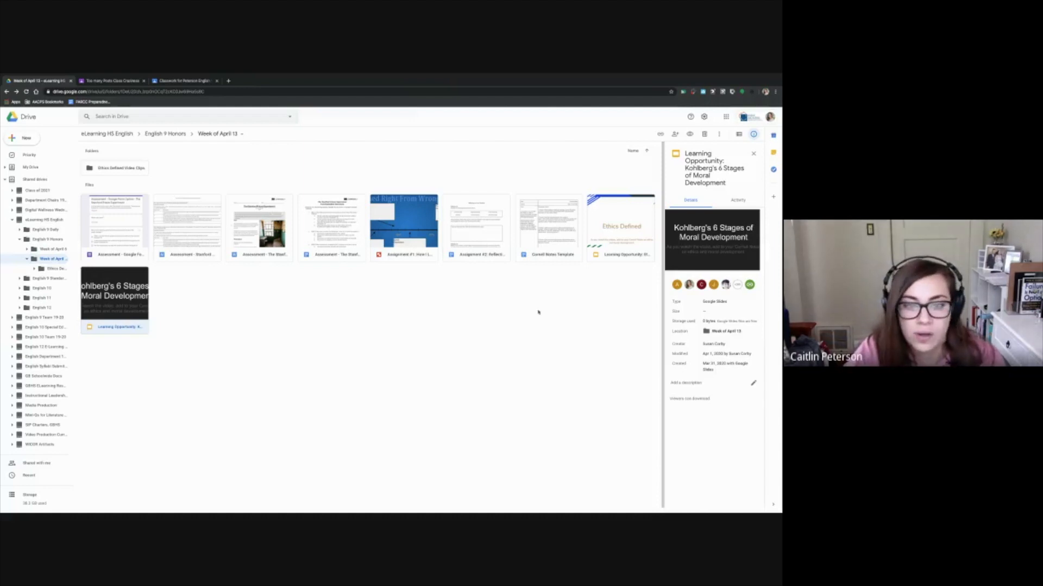
Review the two assignments, the Cornell Notes Template and the two Learning Opportunity slide decks in the Week of April 13 folder
click(398, 170)
click(412, 218)
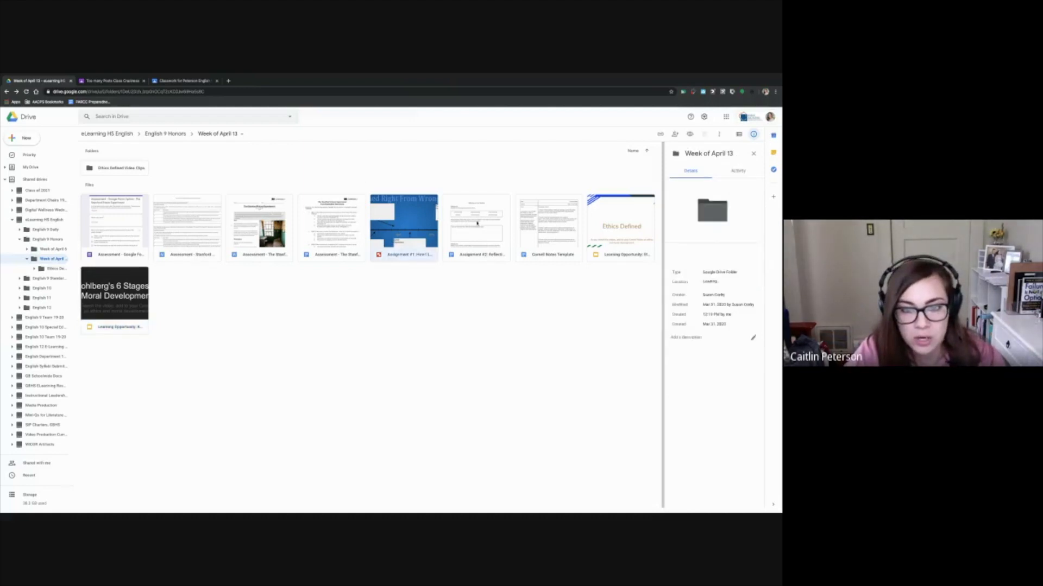
click(497, 226)
click(541, 230)
click(611, 243)
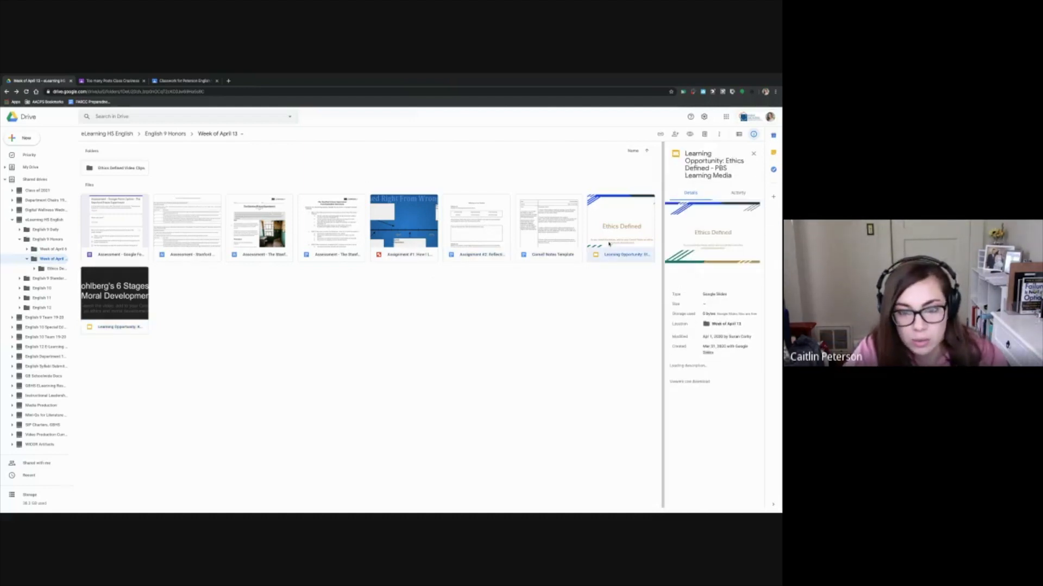
click(116, 303)
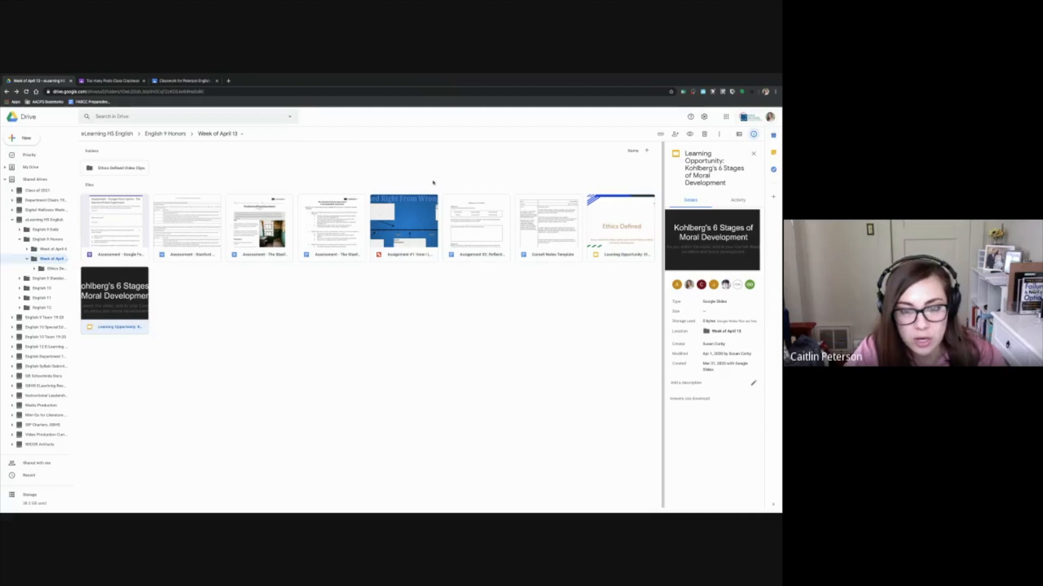
Return to the material post in Google Classroom and title it "Week 2 Learning Opportunities"
click(186, 82)
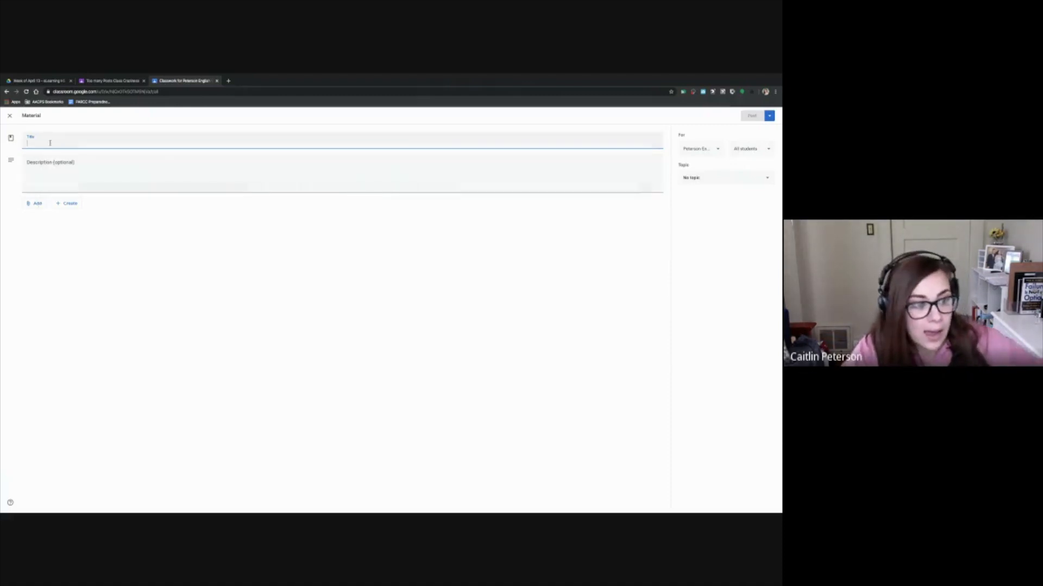
text(Week )
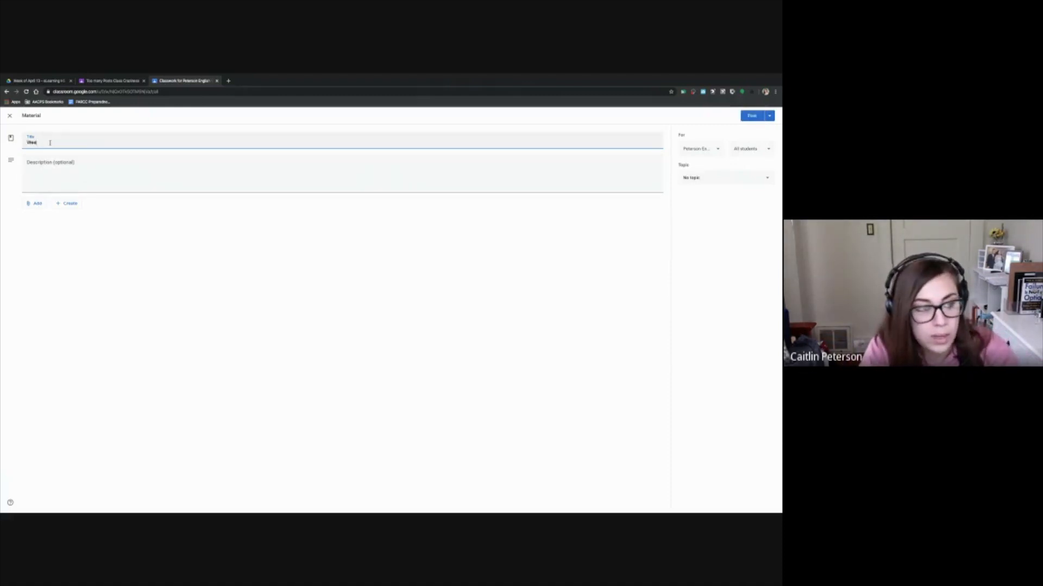
text(2 L)
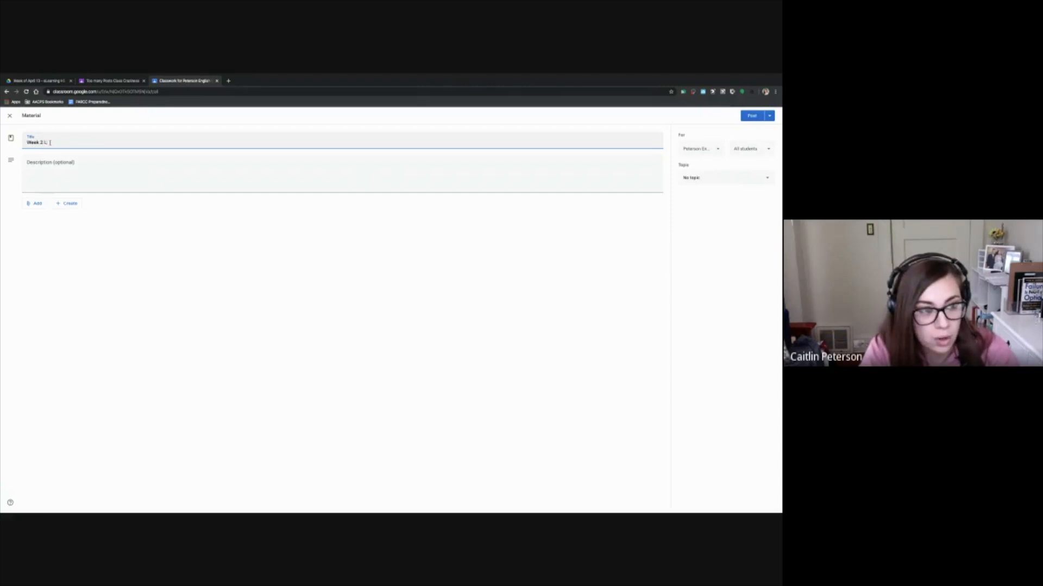
text(earning Oppo)
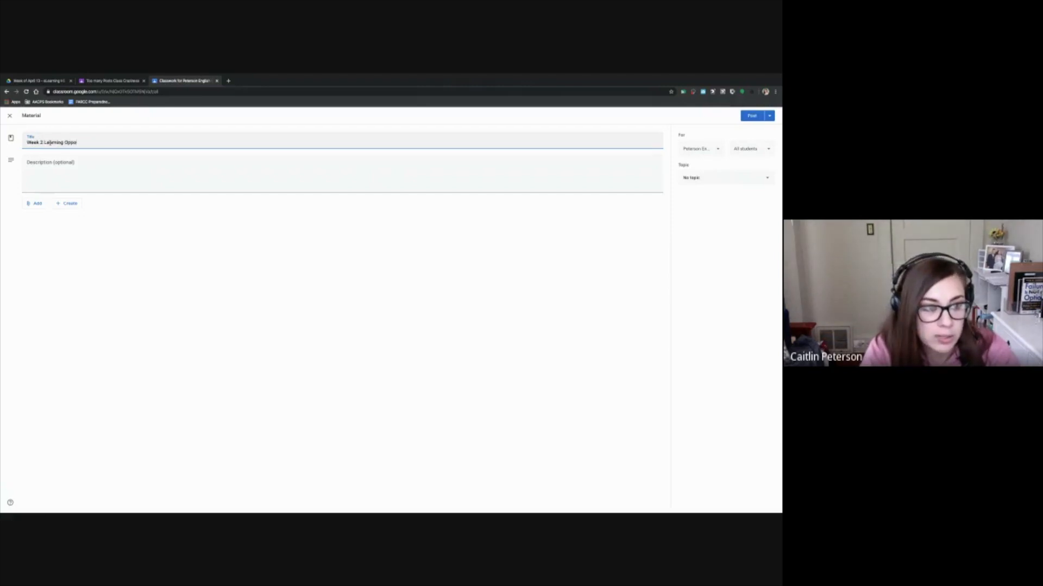
text(rtunitie)
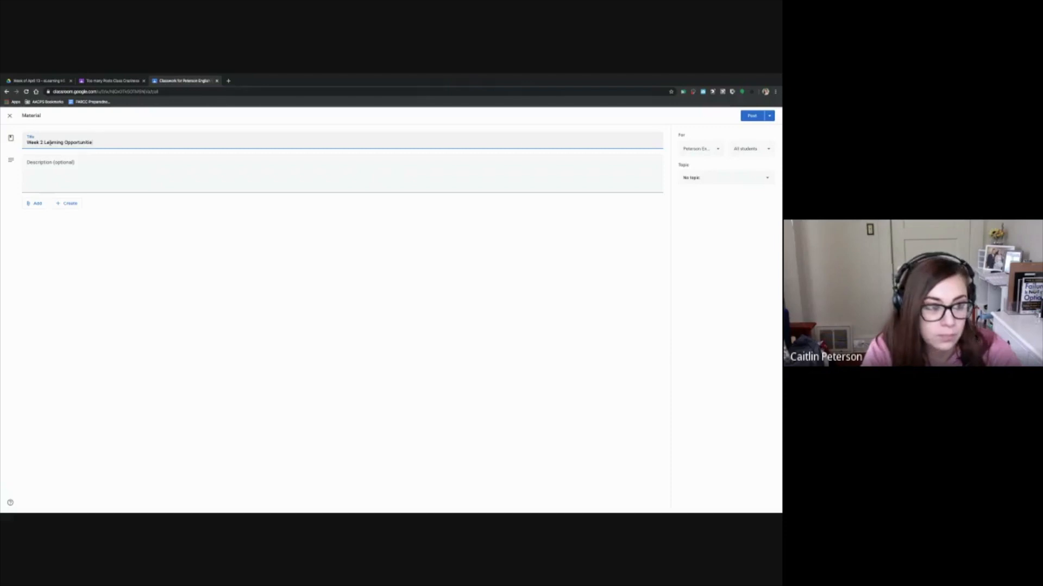
text(s)
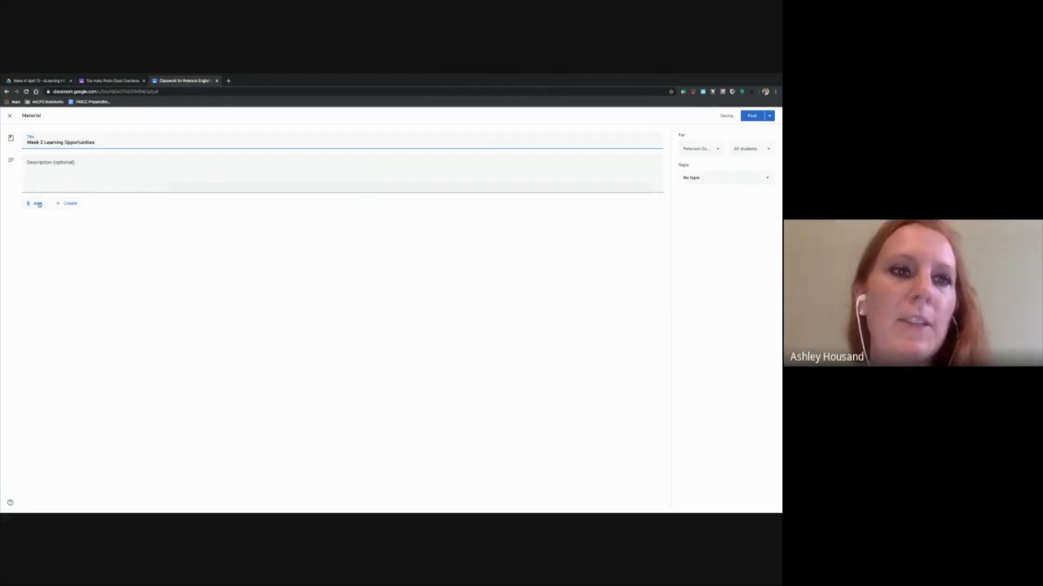
Browse the shared drives for Drive attachments to the Week of April 13 folder under eLearning HS English, English 9 Honors
click(38, 204)
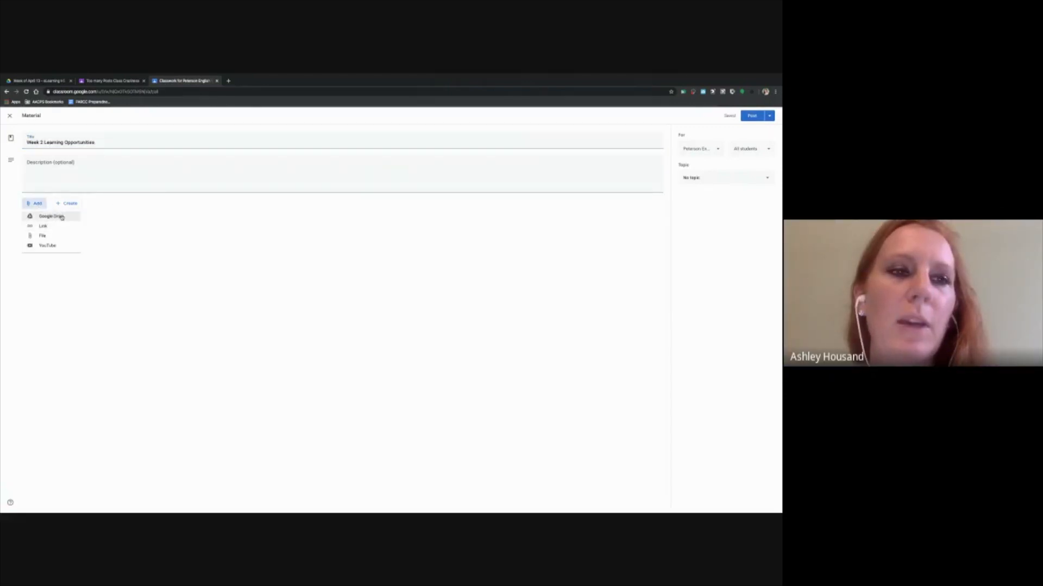
click(61, 217)
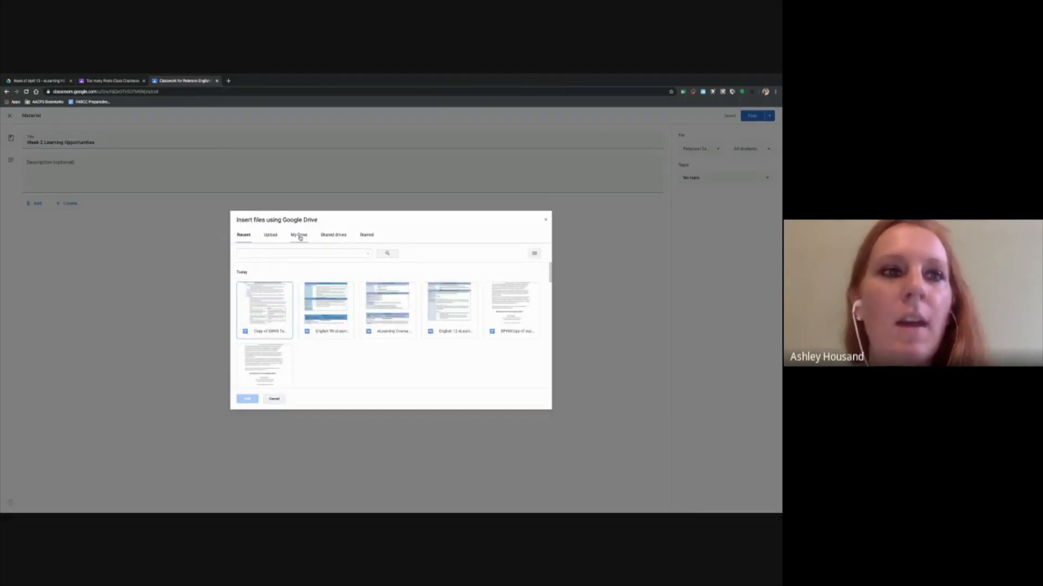
click(331, 235)
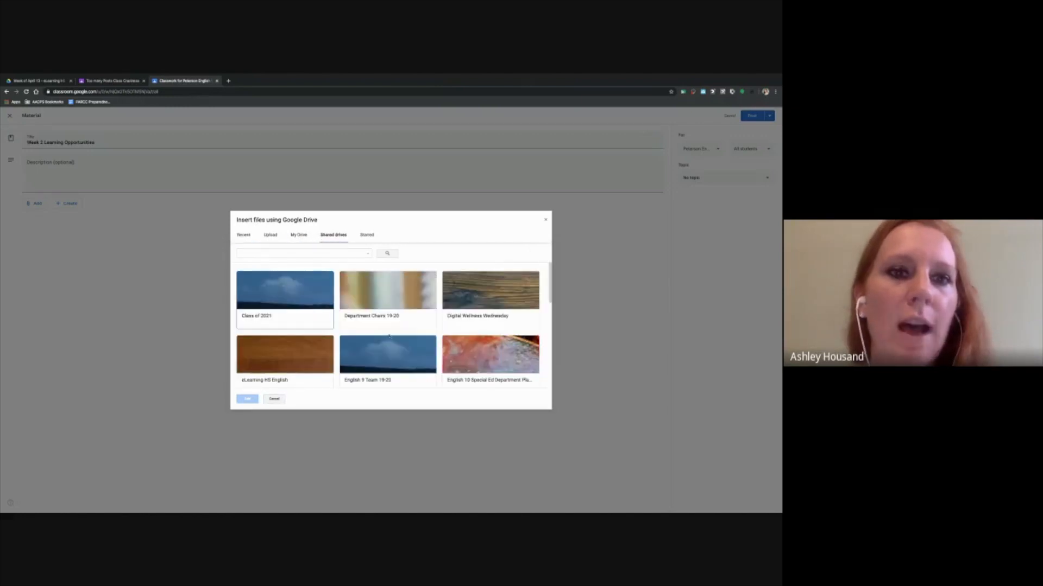
scroll(390, 336, down, 2)
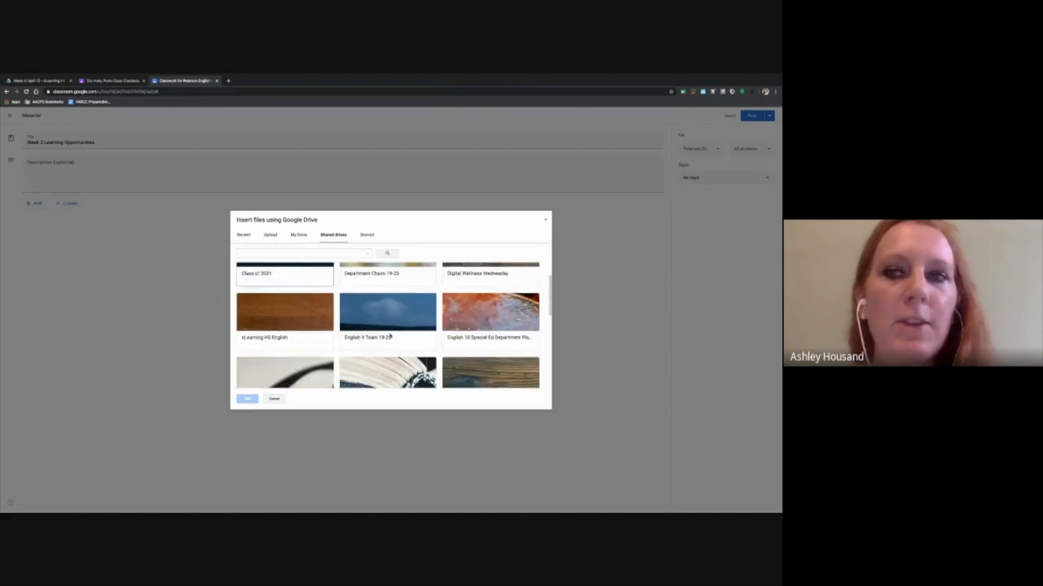
click(262, 323)
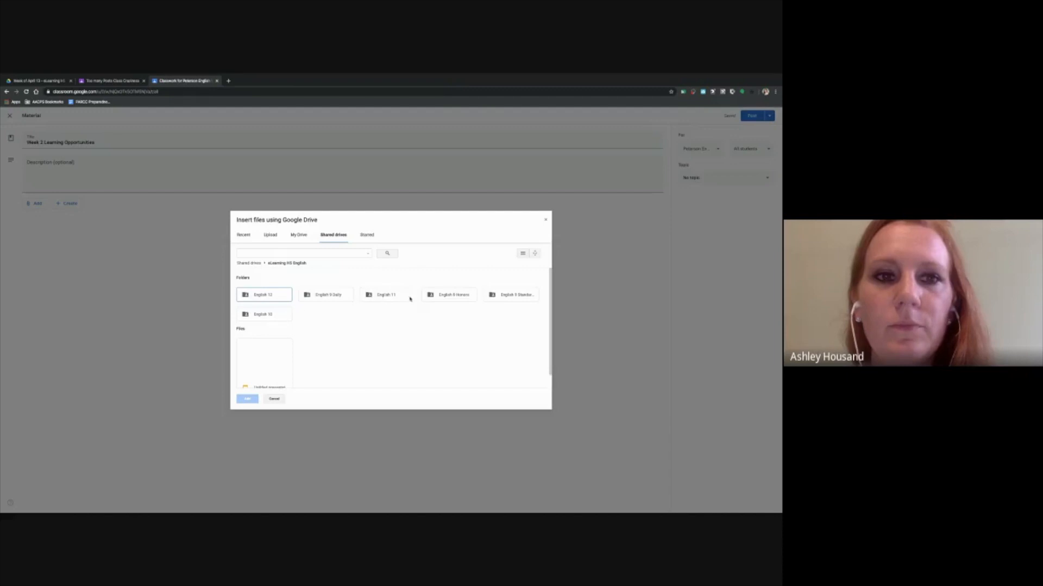
double_click(458, 298)
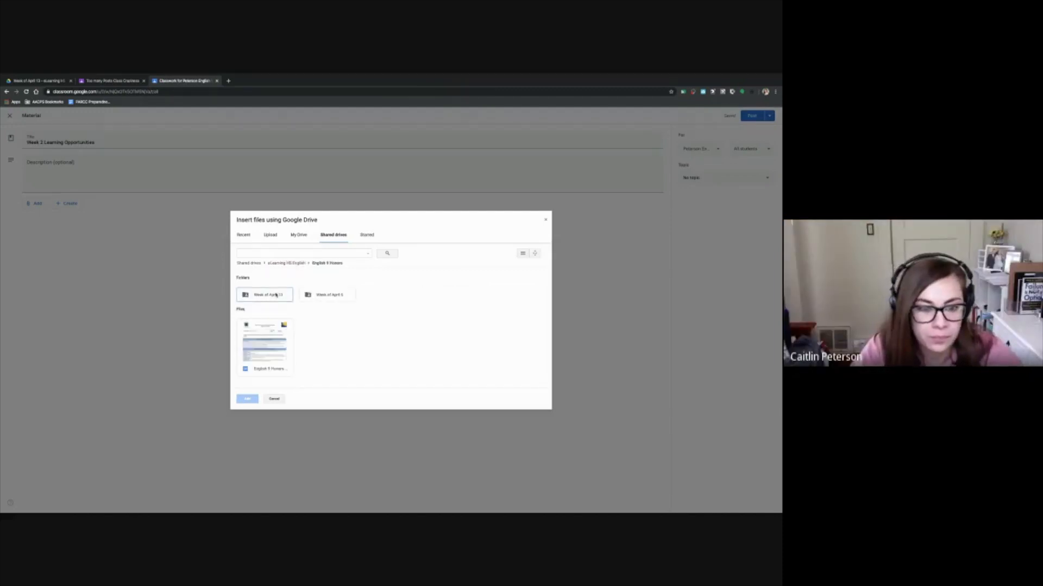
double_click(275, 295)
Attach both Learning Opportunity slide decks, the Cornell Notes Template, and Assignments #1 and #2 to the material
scroll(386, 324, down, 2)
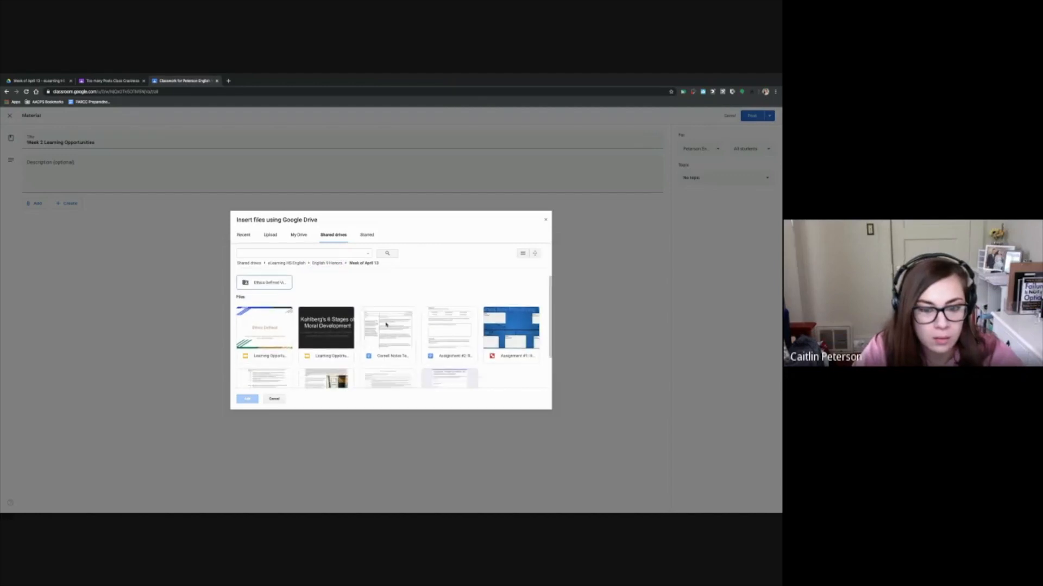
scroll(386, 324, up, 1)
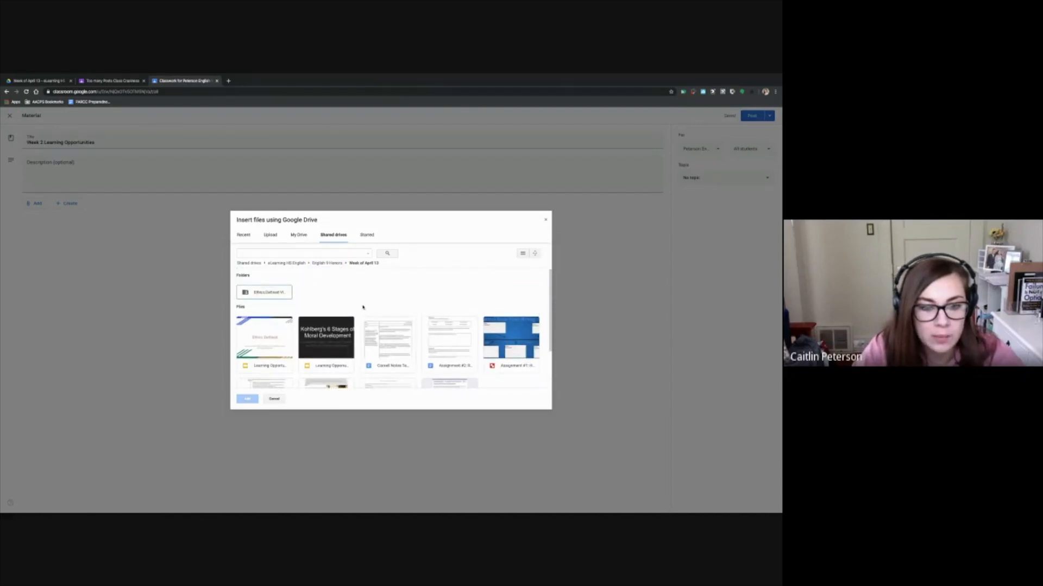
scroll(362, 307, down, 1)
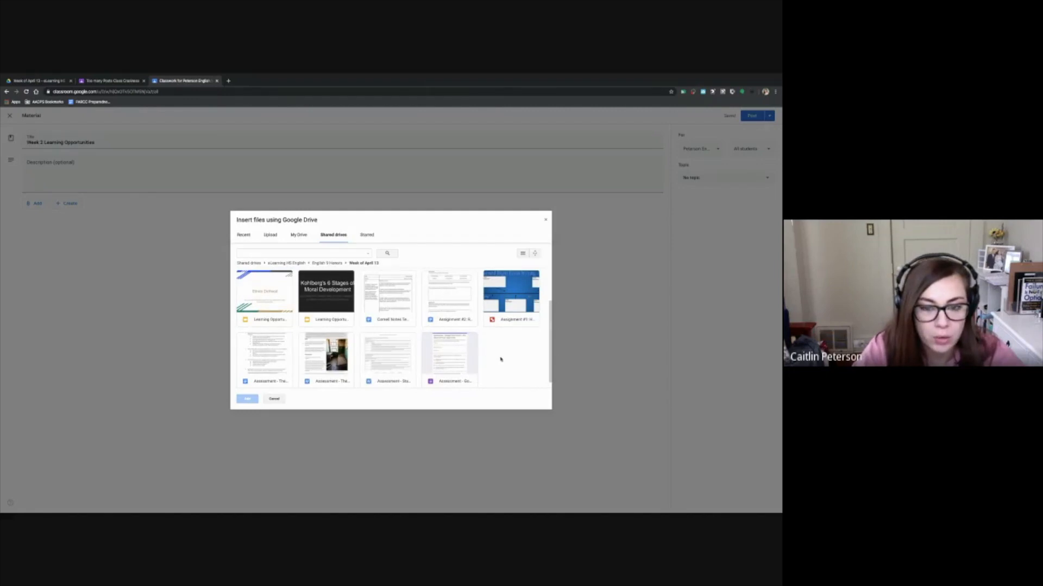
click(386, 303)
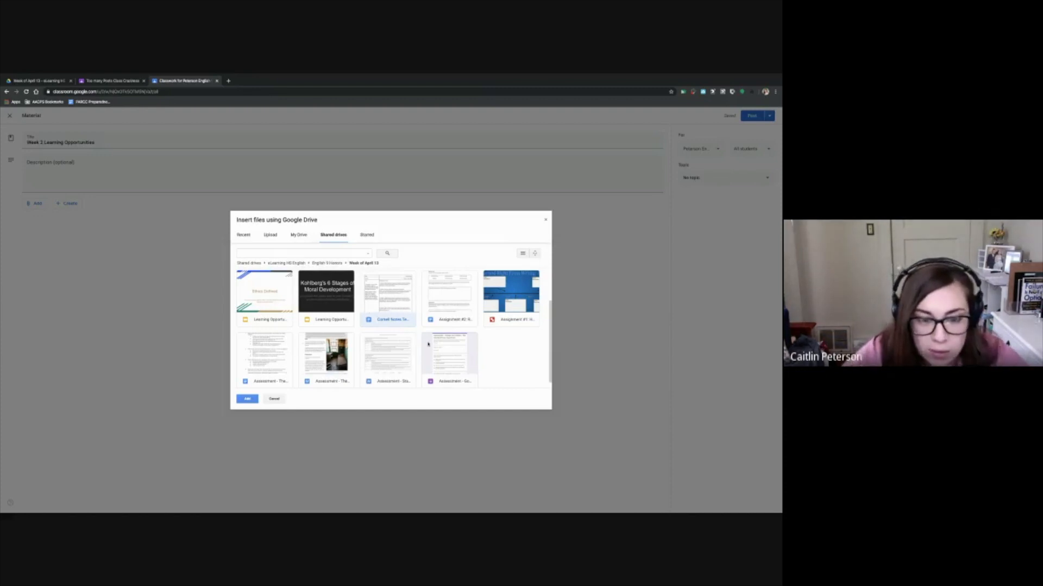
click(259, 295)
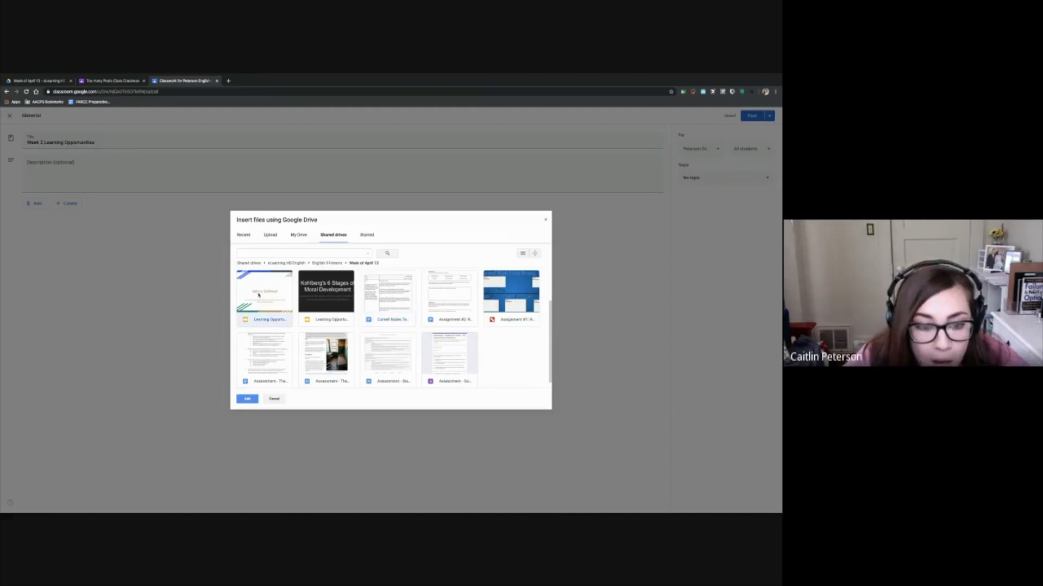
click(319, 301)
click(373, 303)
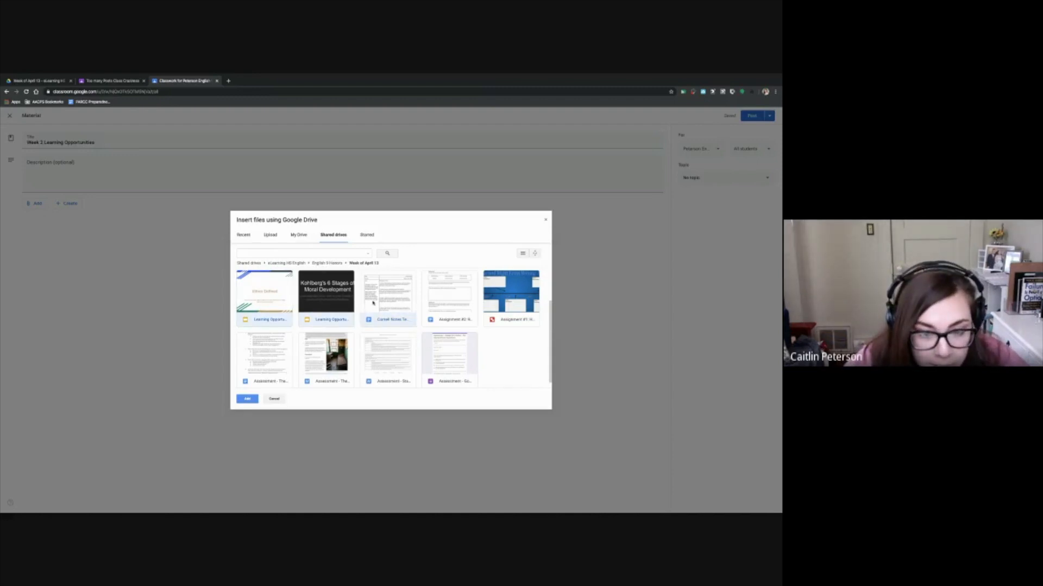
right_click(515, 302)
key(Escape)
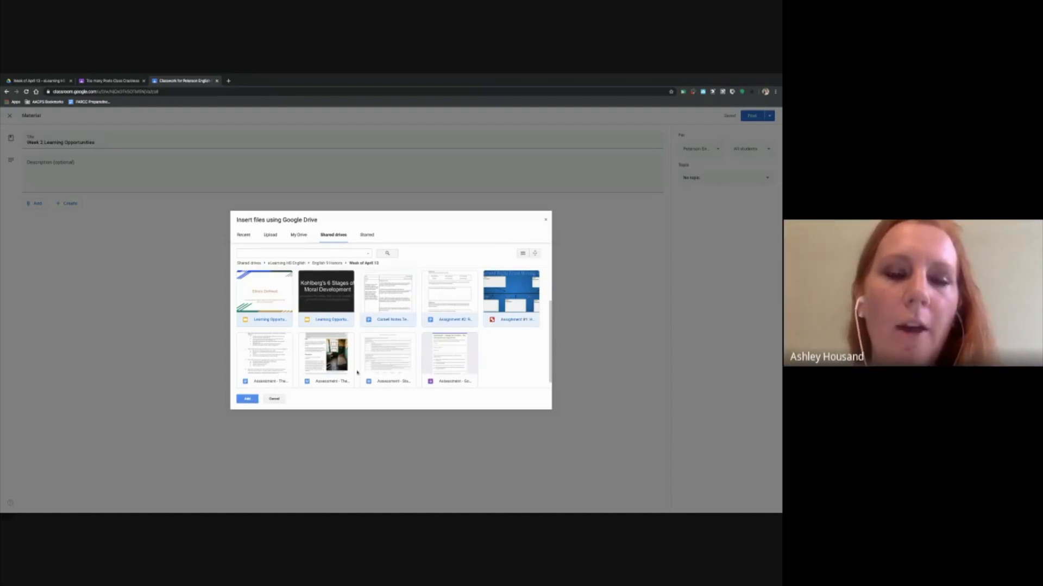
click(247, 399)
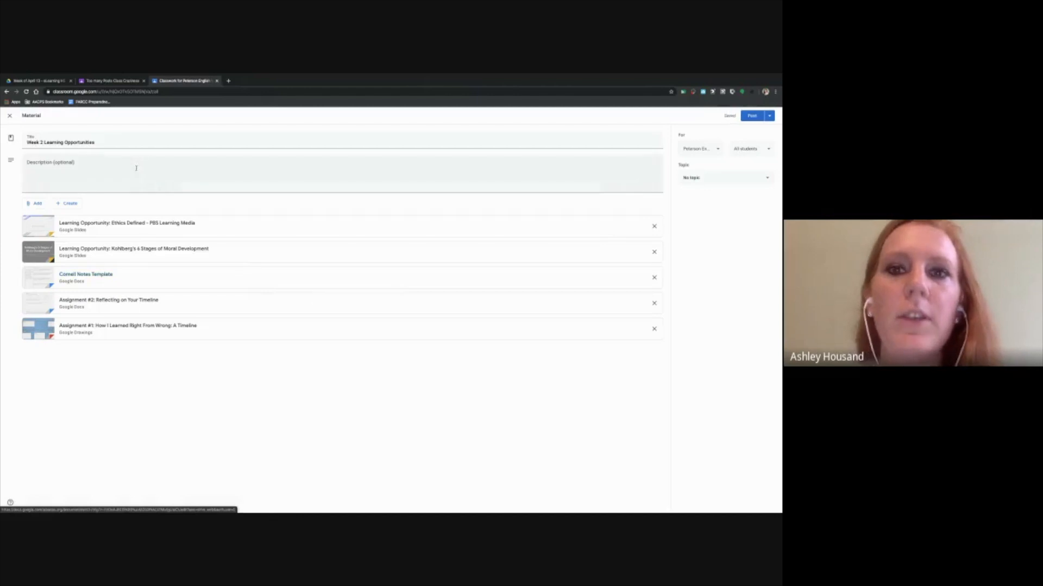
Create a topic named "Week 2 Materials" for the material post
click(104, 168)
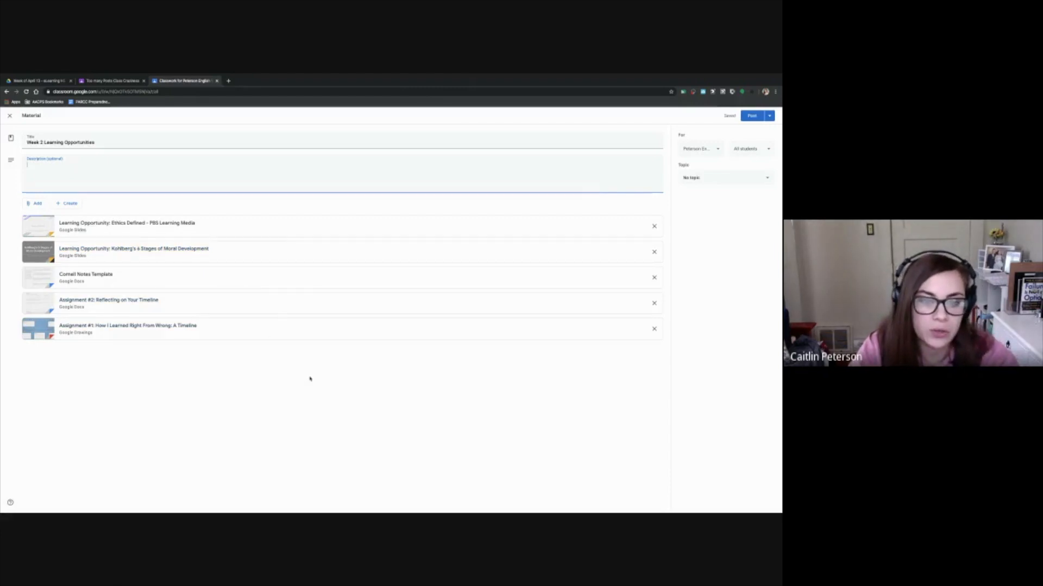
click(704, 183)
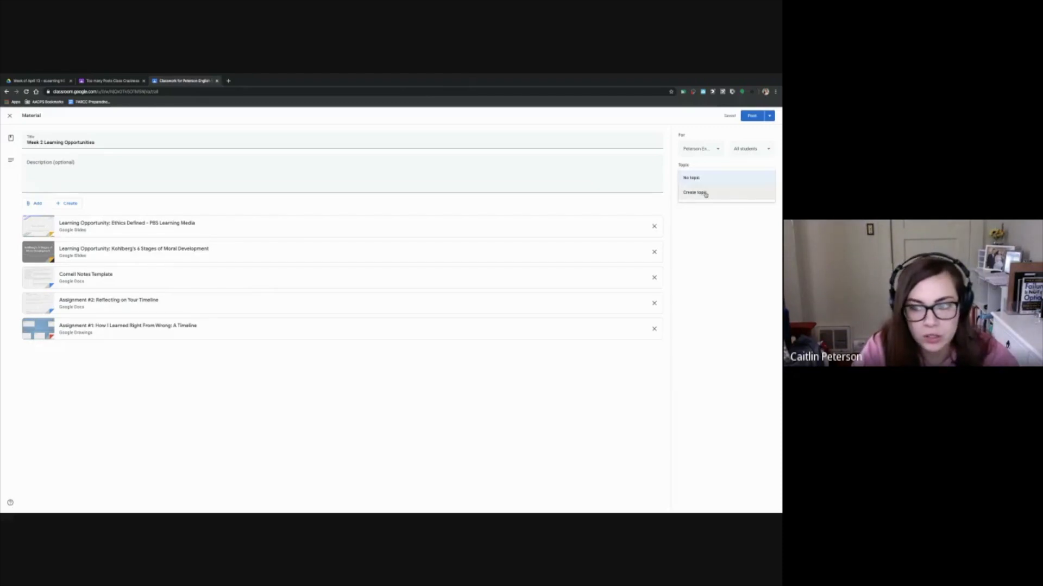
click(705, 194)
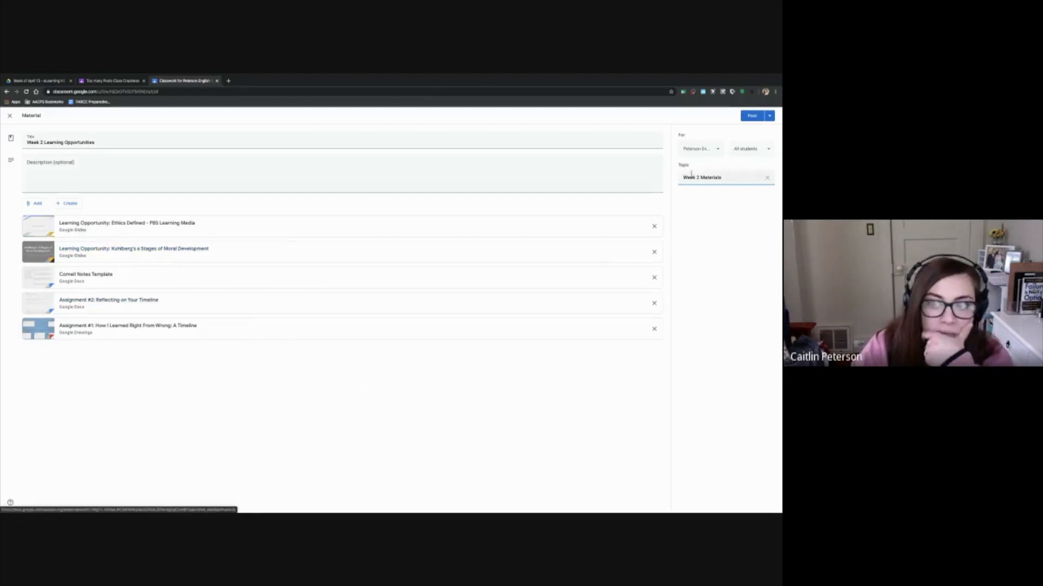
Check which students the material is shared with, keeping All students selected
click(752, 151)
click(749, 149)
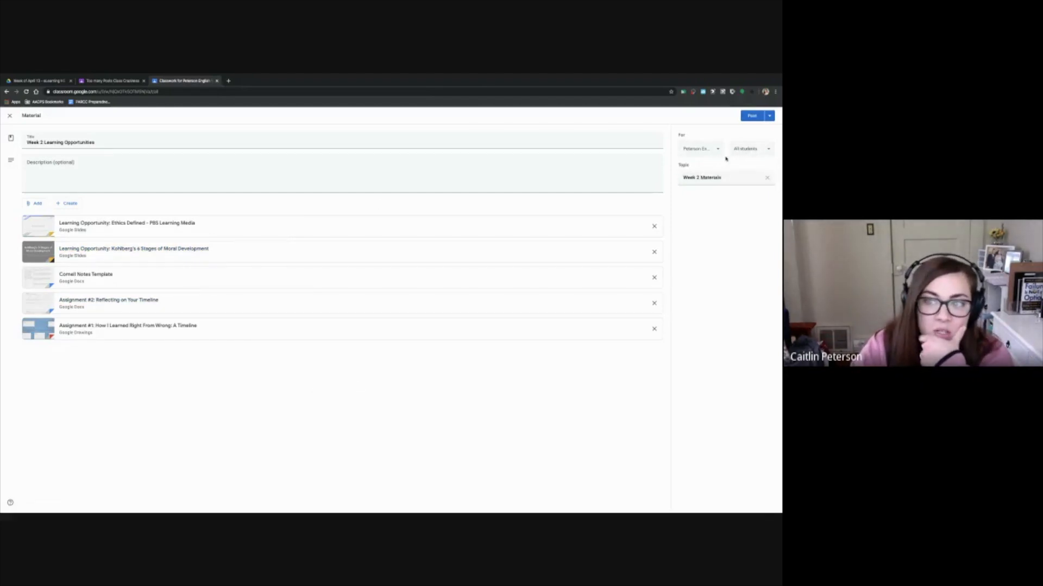
click(763, 150)
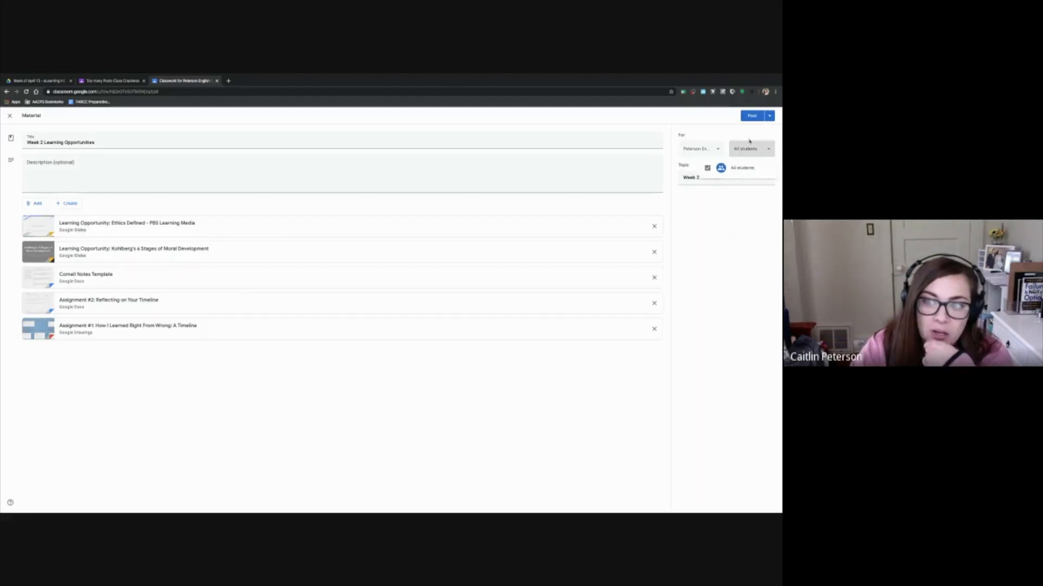
click(755, 152)
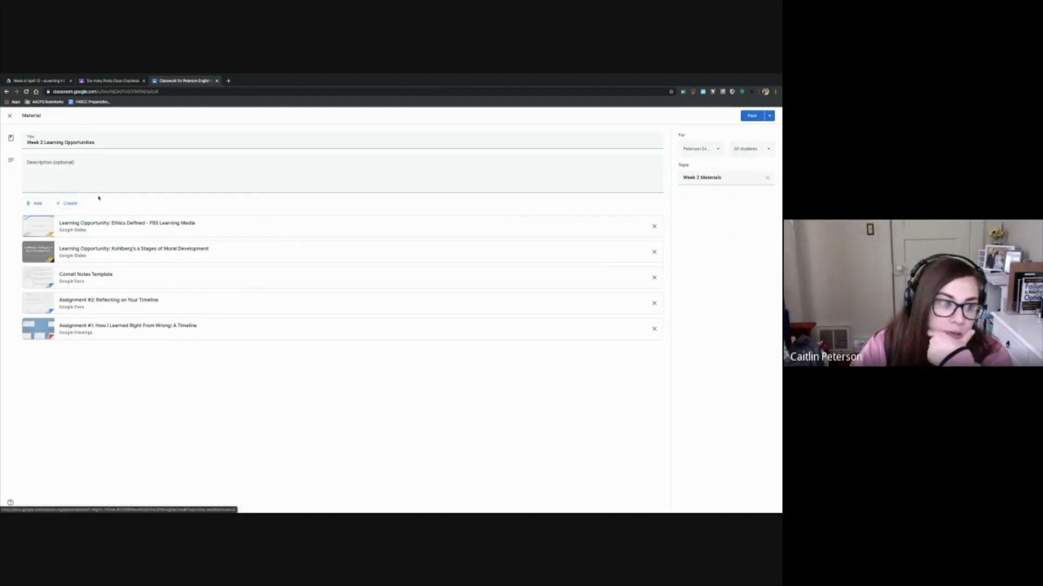
Look over the scheduling and draft options, and post the material to the class with an empty description
click(51, 163)
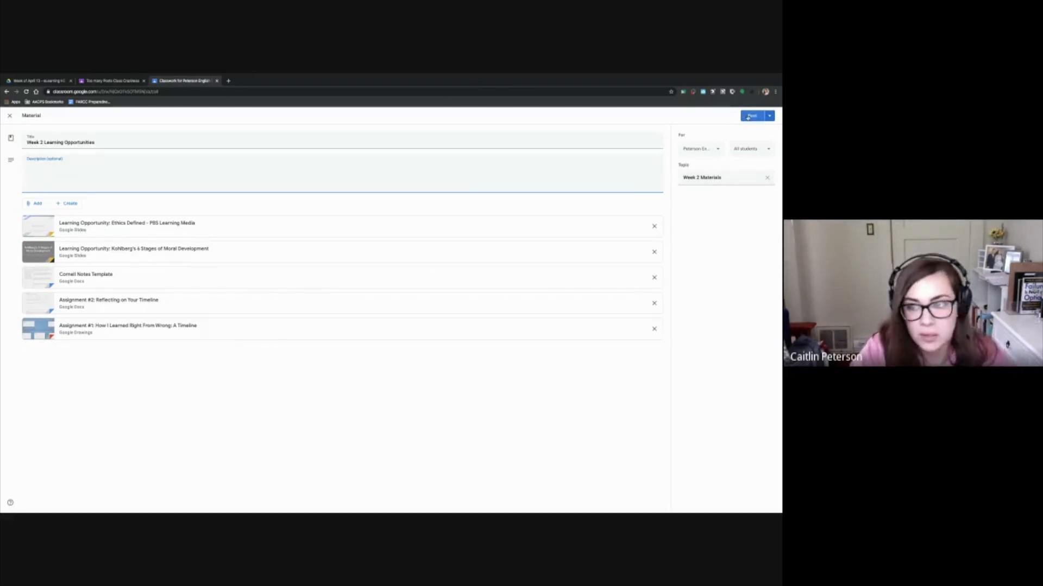
click(770, 117)
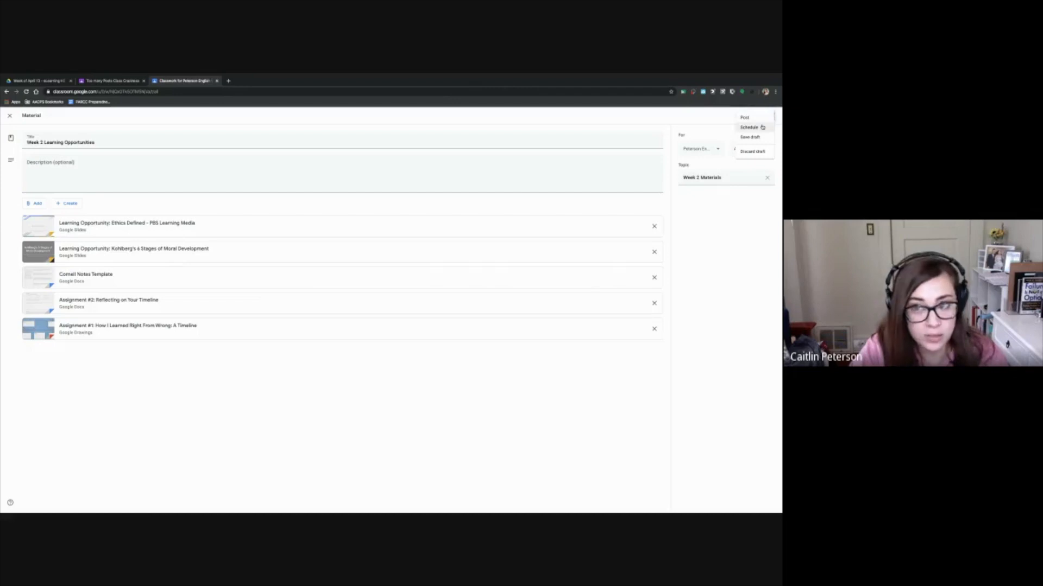
click(716, 120)
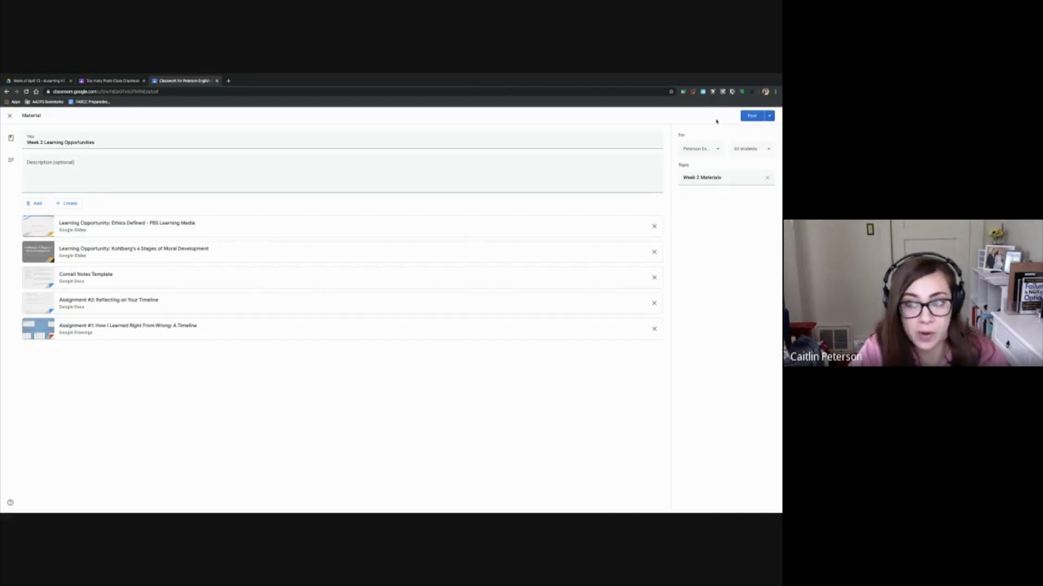
click(752, 116)
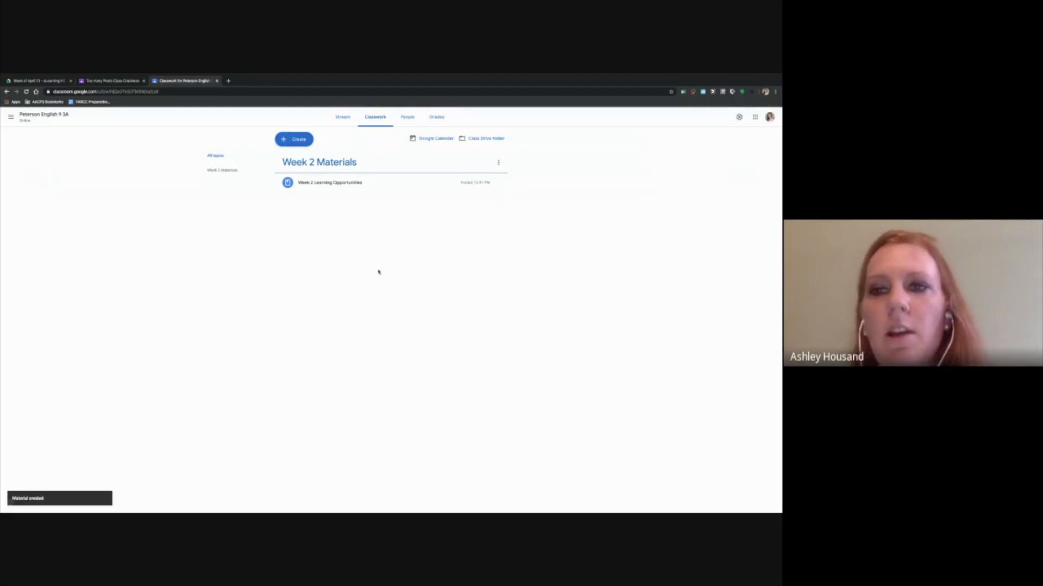
Start a new assignment in the classwork and title it "**Week 2 Assessment"
click(301, 140)
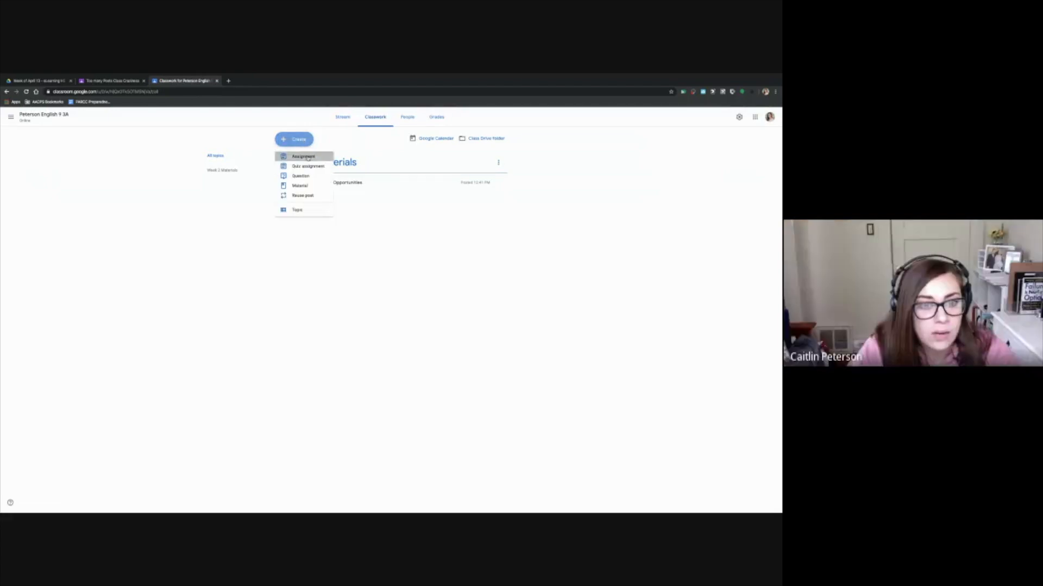
click(304, 157)
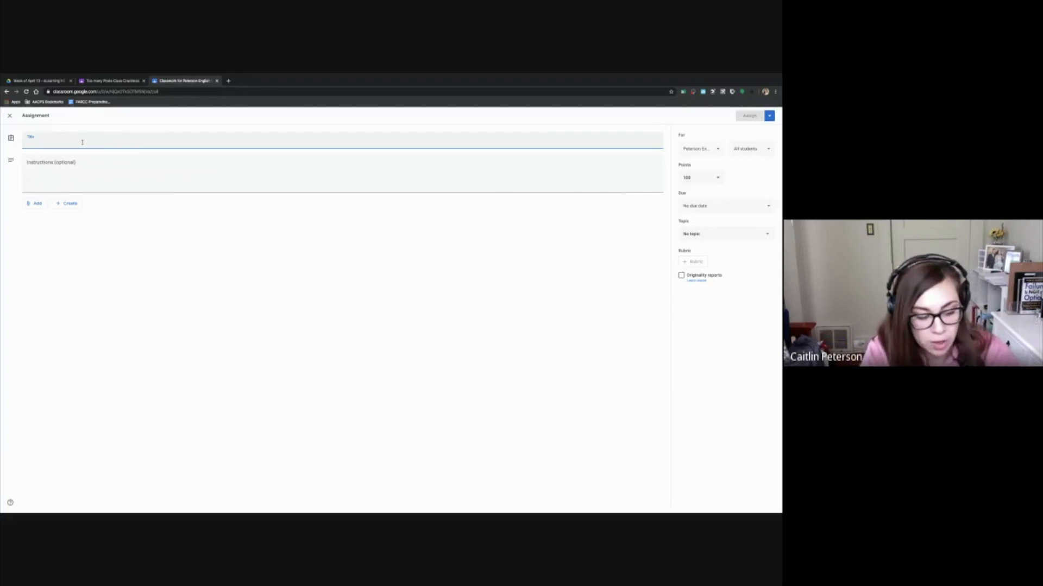
text(Week 2)
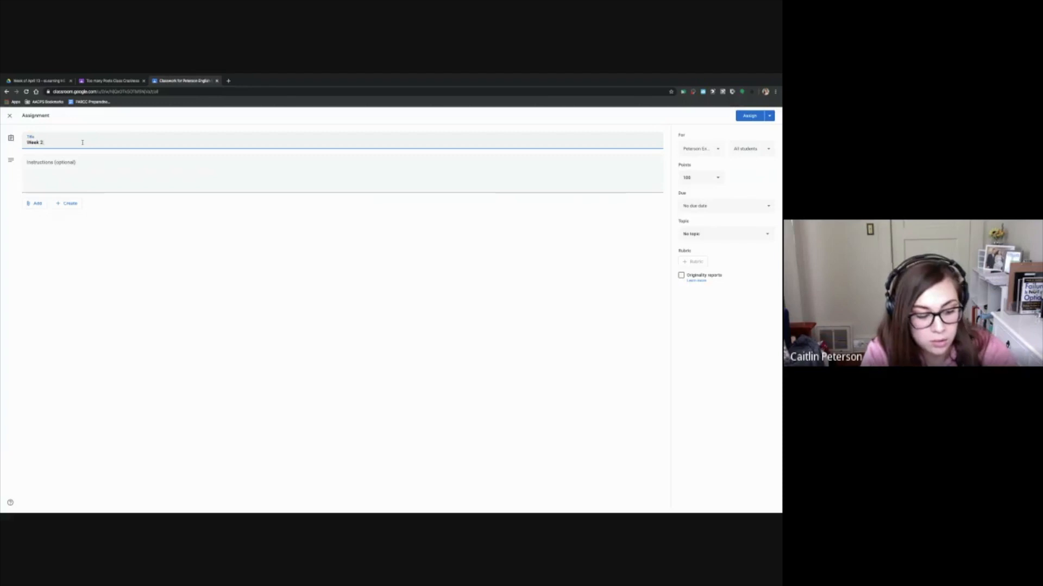
text( Assessme)
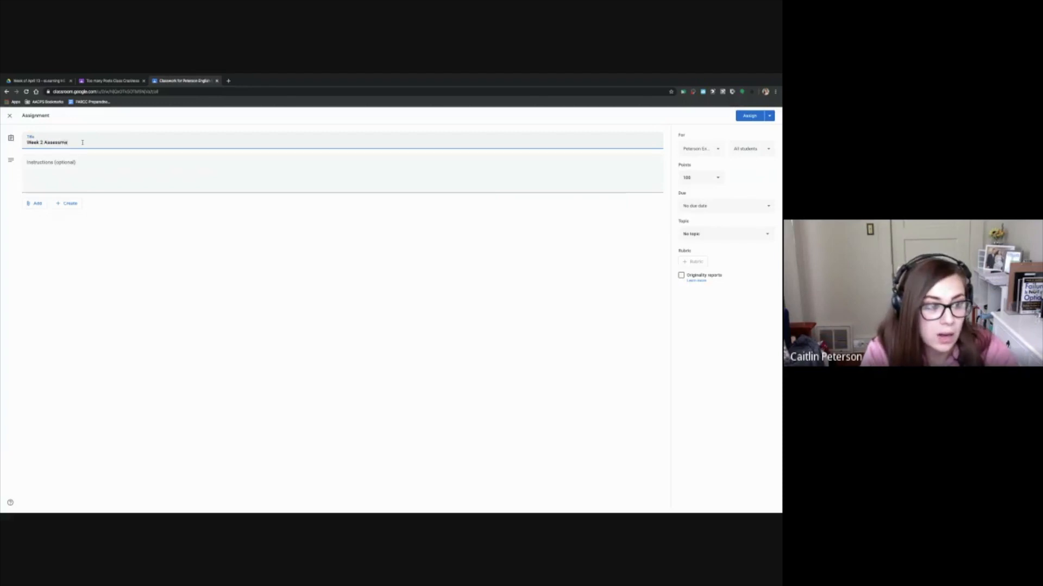
text(nt)
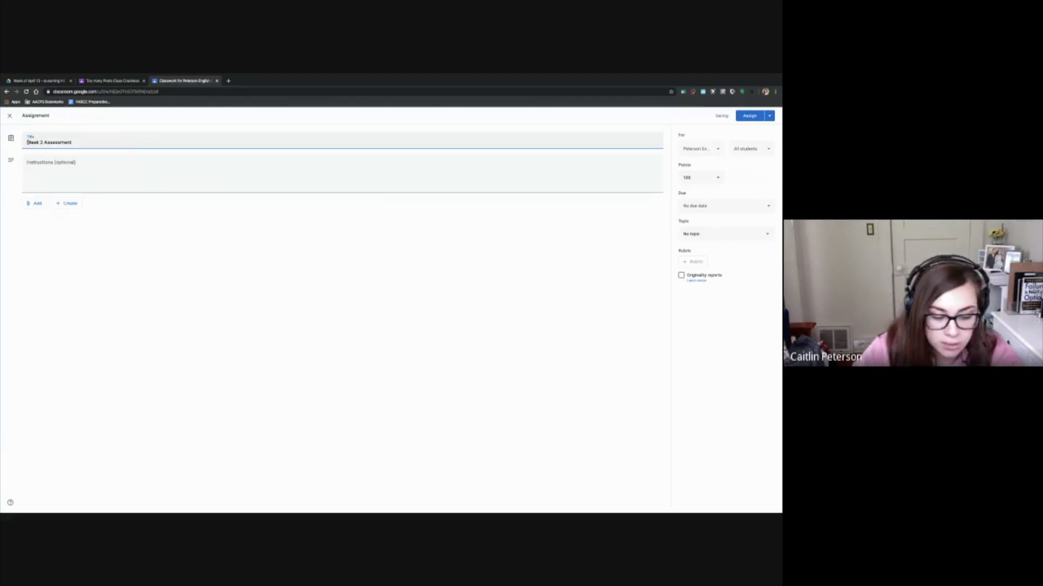
click(27, 143)
text(**)
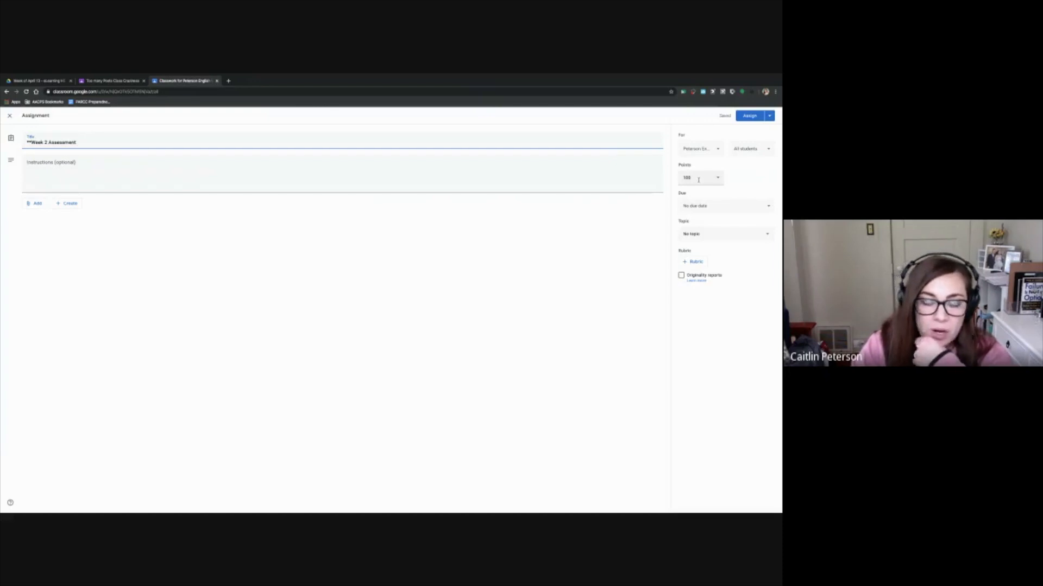
Set the assignment's due date to Sunday, April 19, 2020
click(705, 208)
click(710, 230)
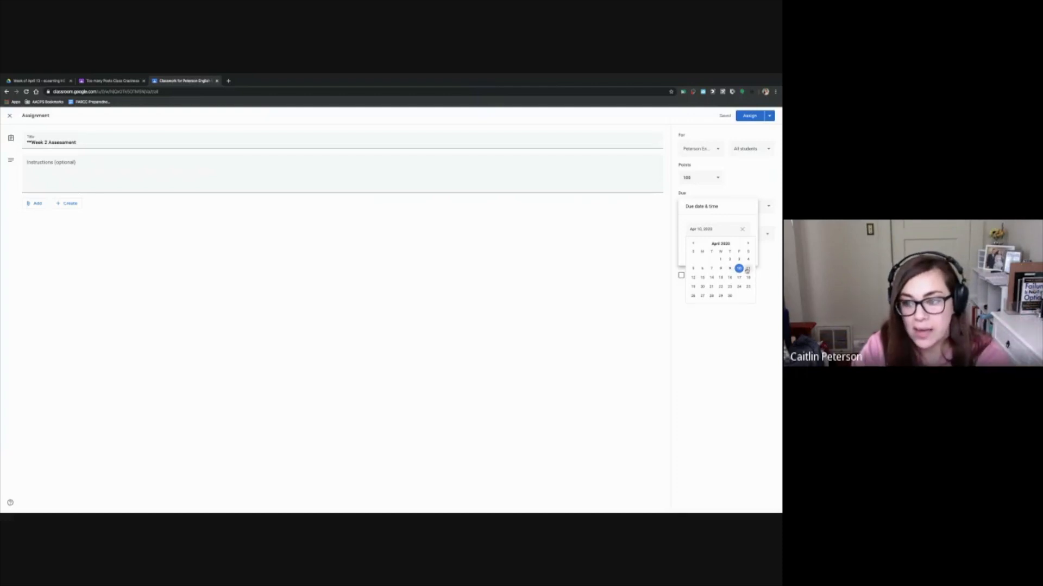
click(692, 287)
click(738, 291)
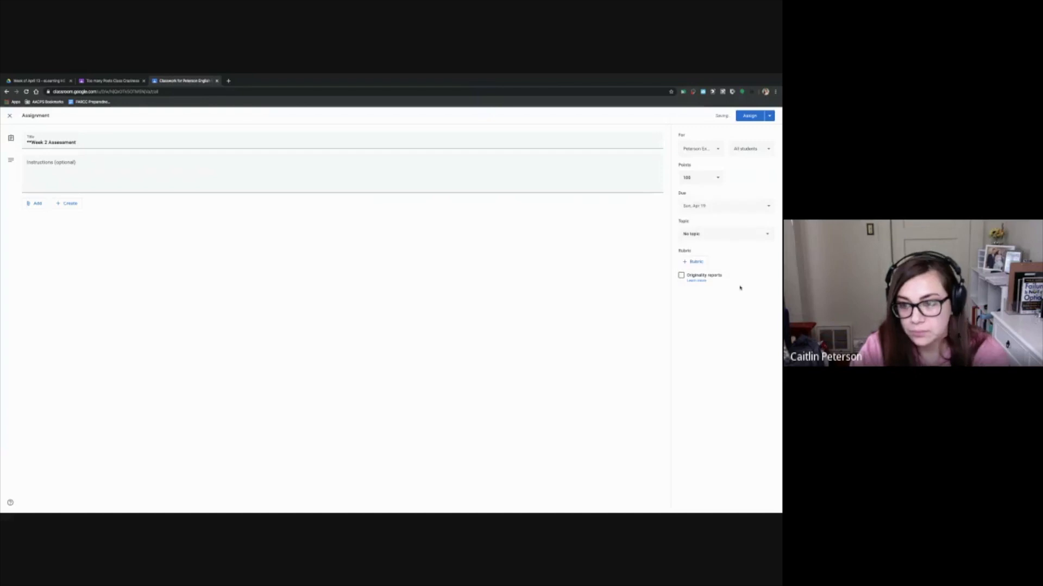
Browse the shared drives for an attachment and open eLearning HS English, English 9 Honors, Week of April 13
click(36, 204)
click(46, 216)
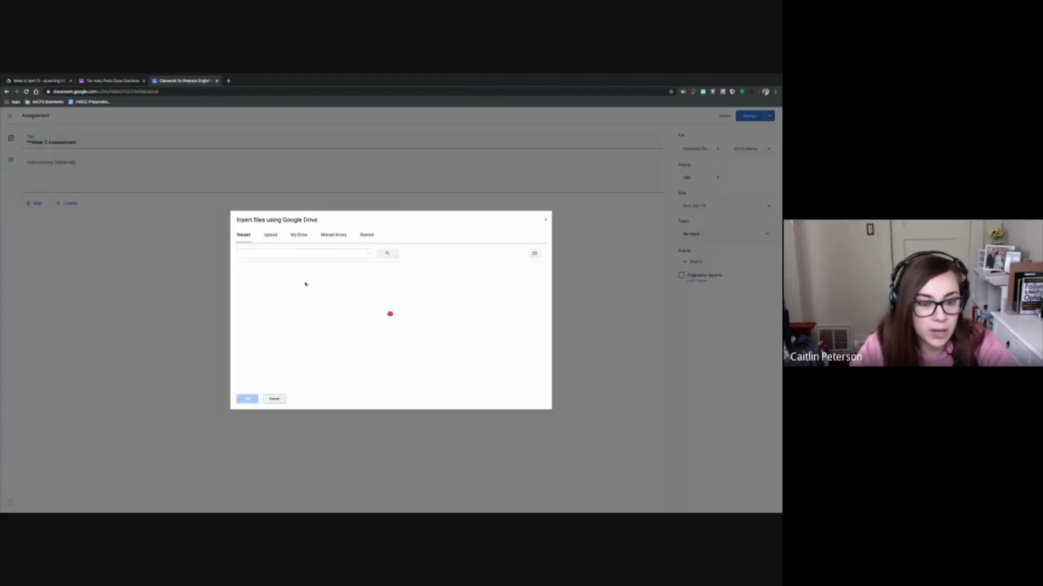
click(306, 239)
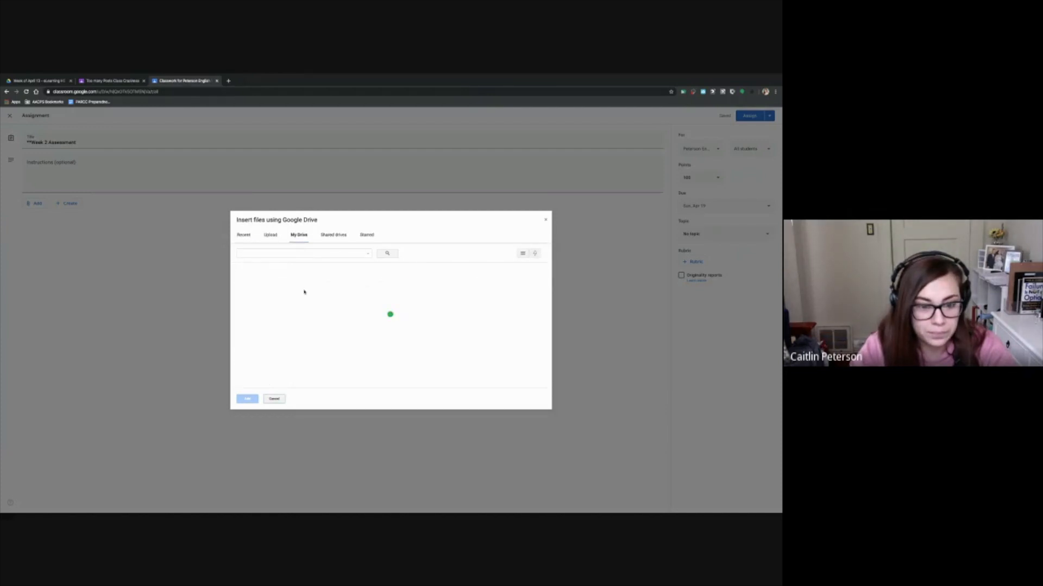
click(334, 235)
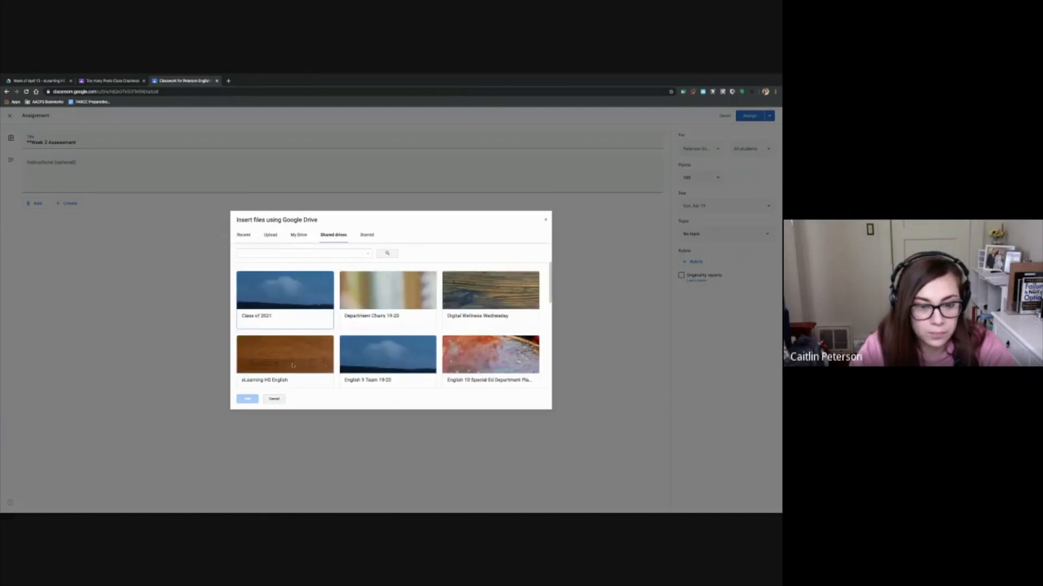
double_click(292, 365)
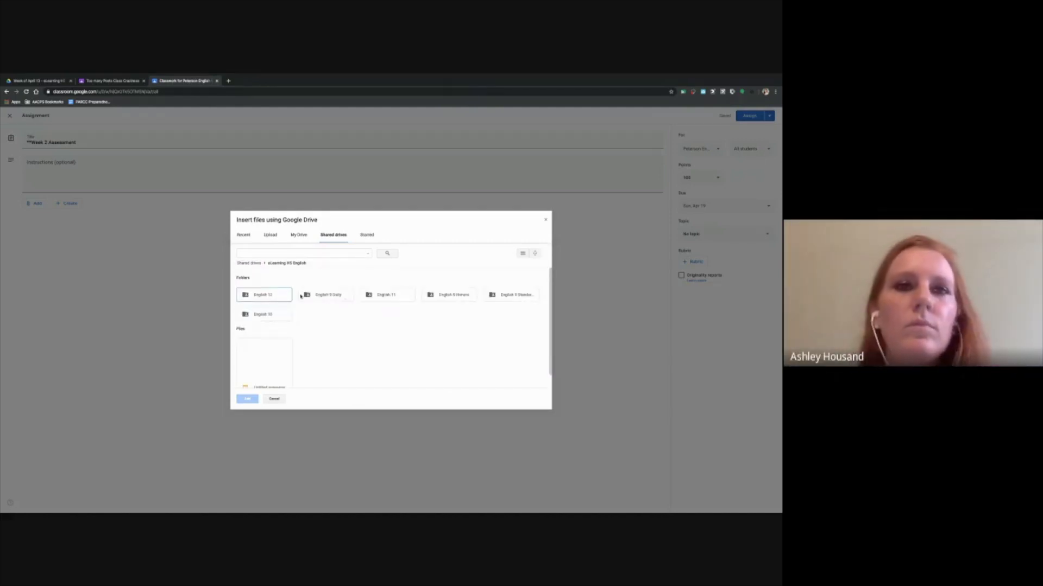
click(459, 299)
double_click(460, 299)
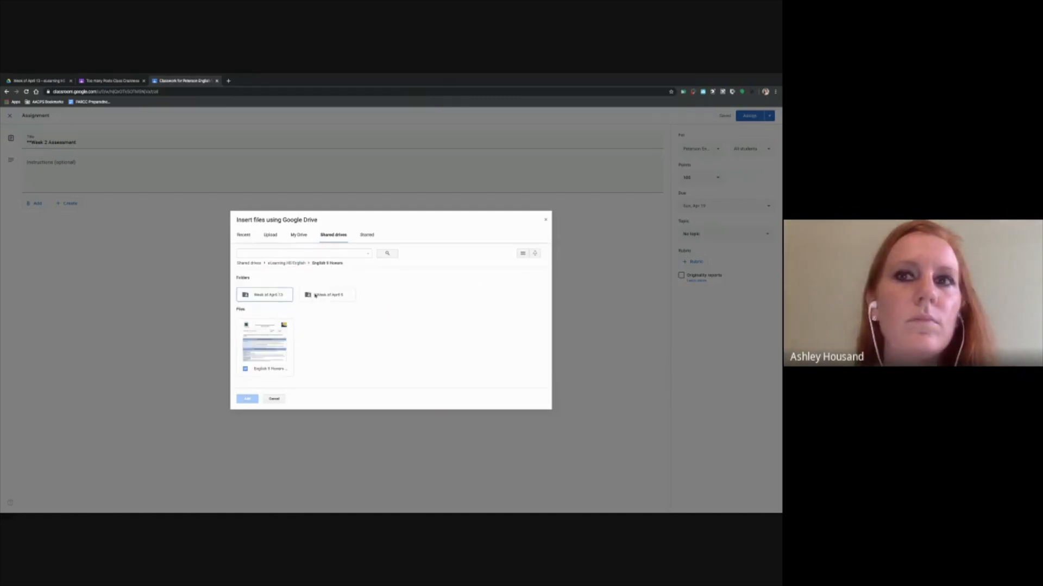
double_click(283, 294)
Attach the Stanford Prison Experiment assessment article and its Student Response Pages to the assignment
scroll(358, 338, down, 1)
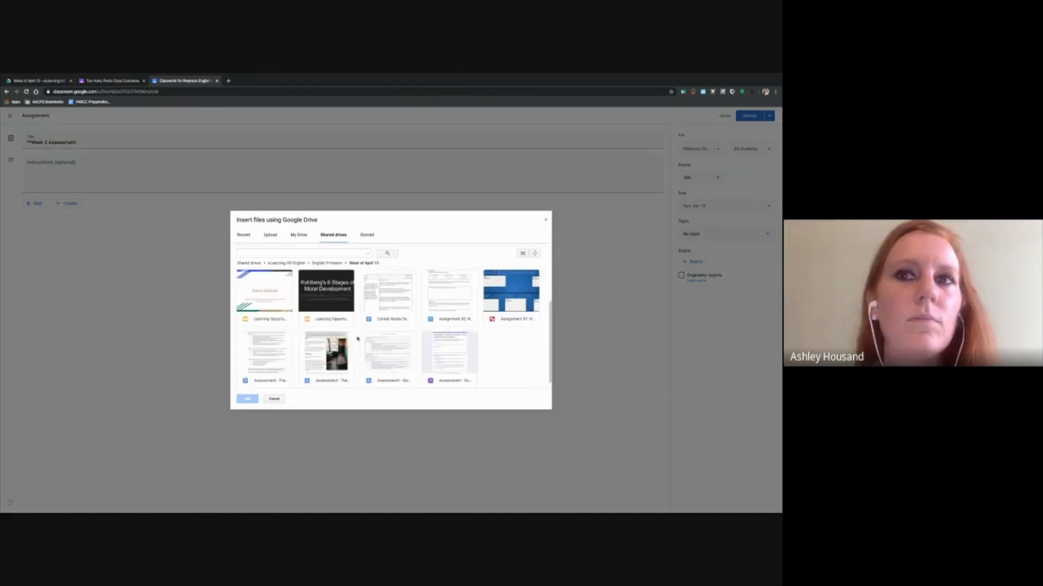
click(326, 358)
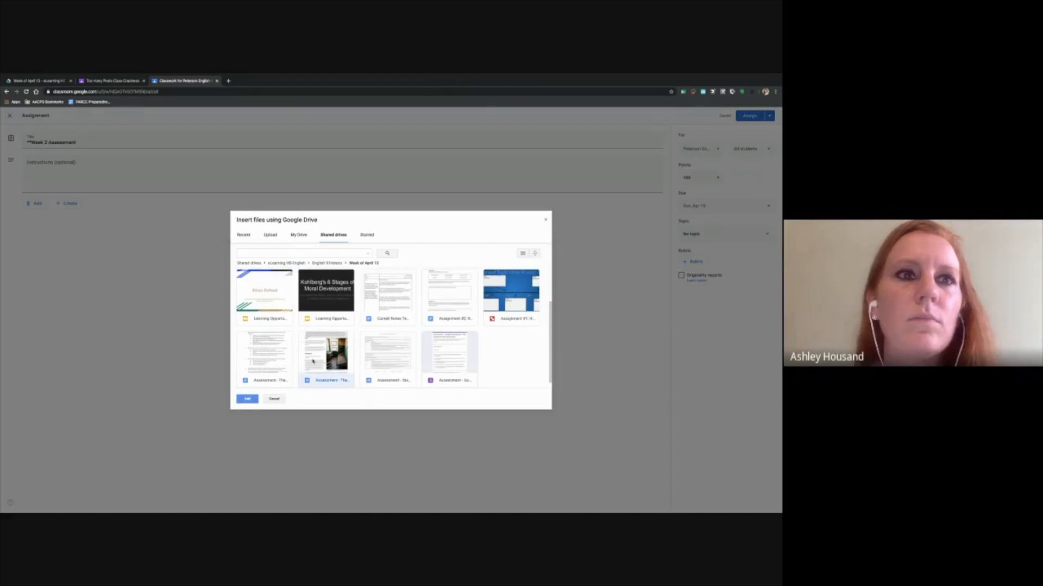
scroll(312, 361, down, 1)
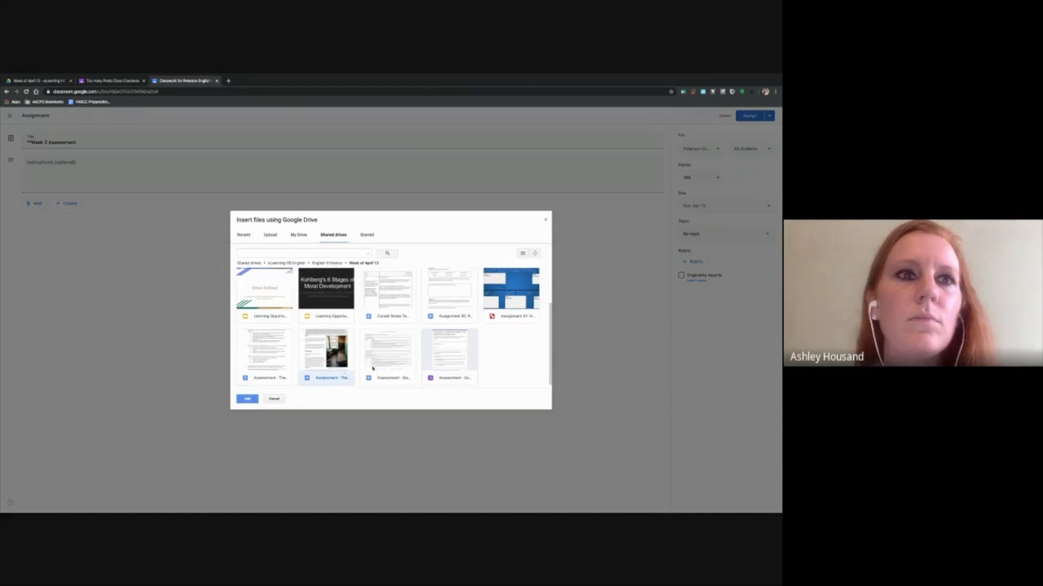
ctrl+click(243, 364)
click(247, 399)
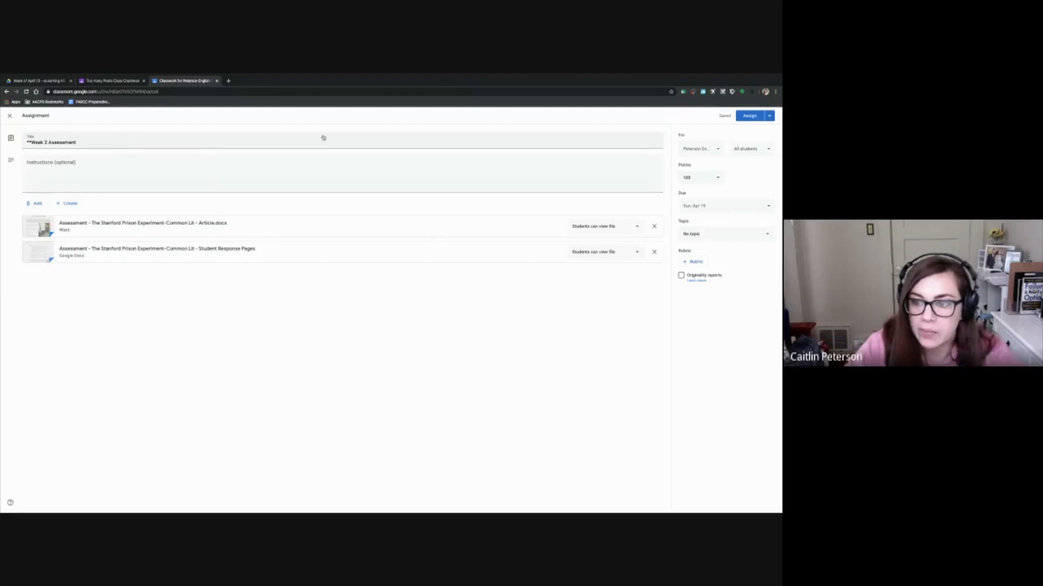
File the assignment under the Week 2 Materials topic and assign it to the class with empty instructions
click(707, 234)
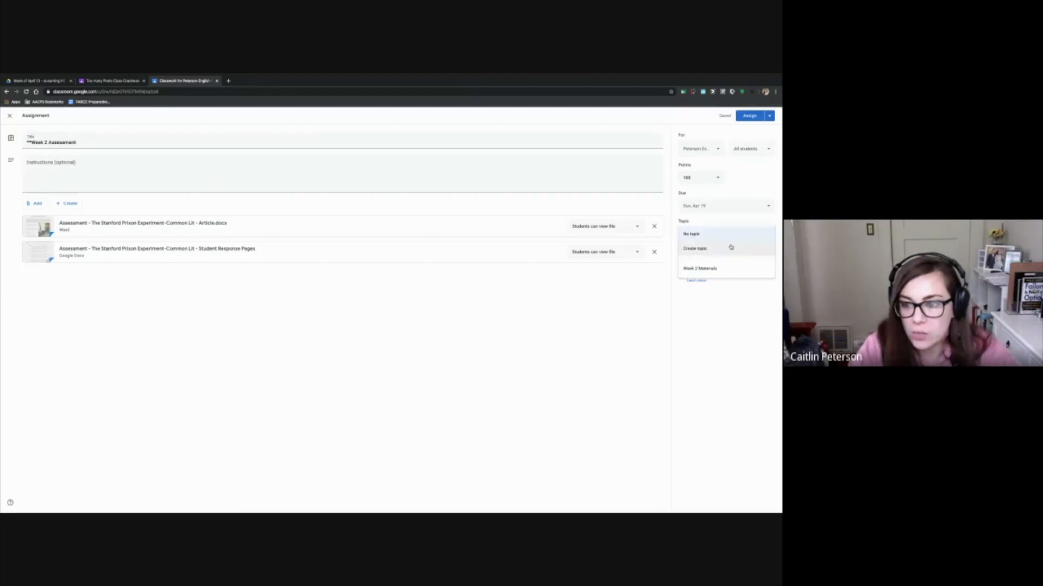
click(727, 268)
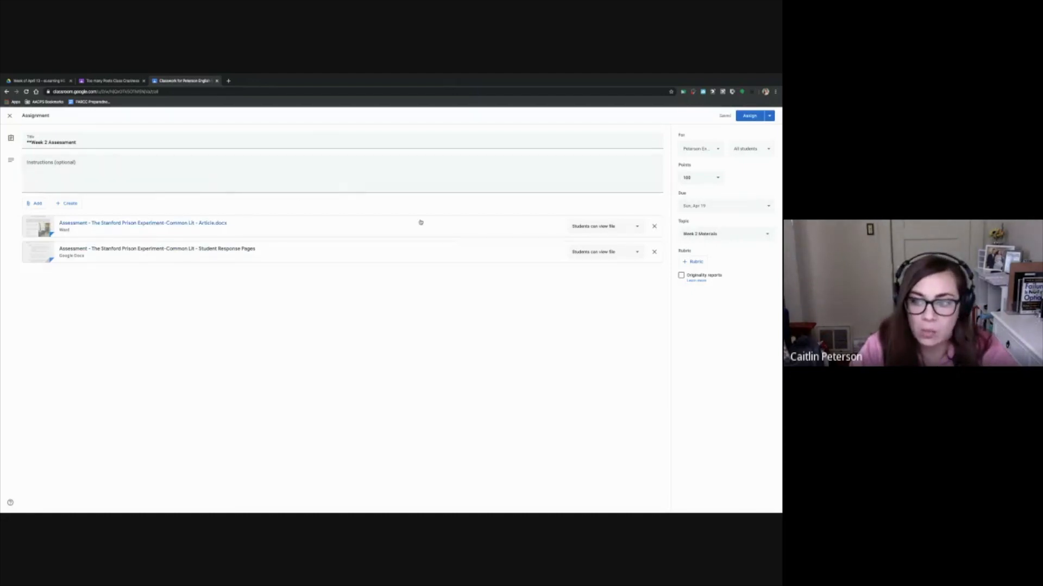
click(89, 167)
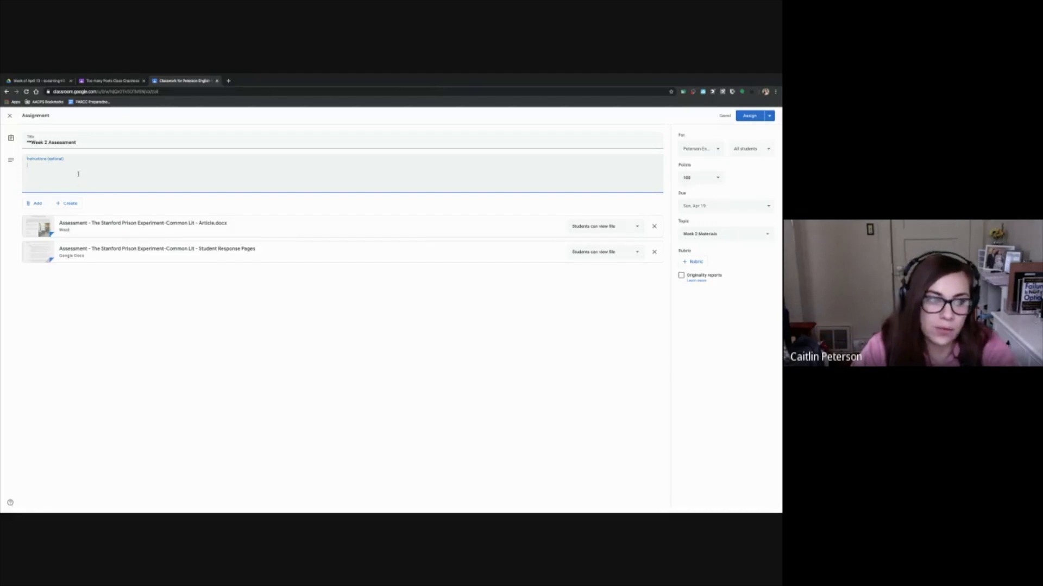
click(748, 115)
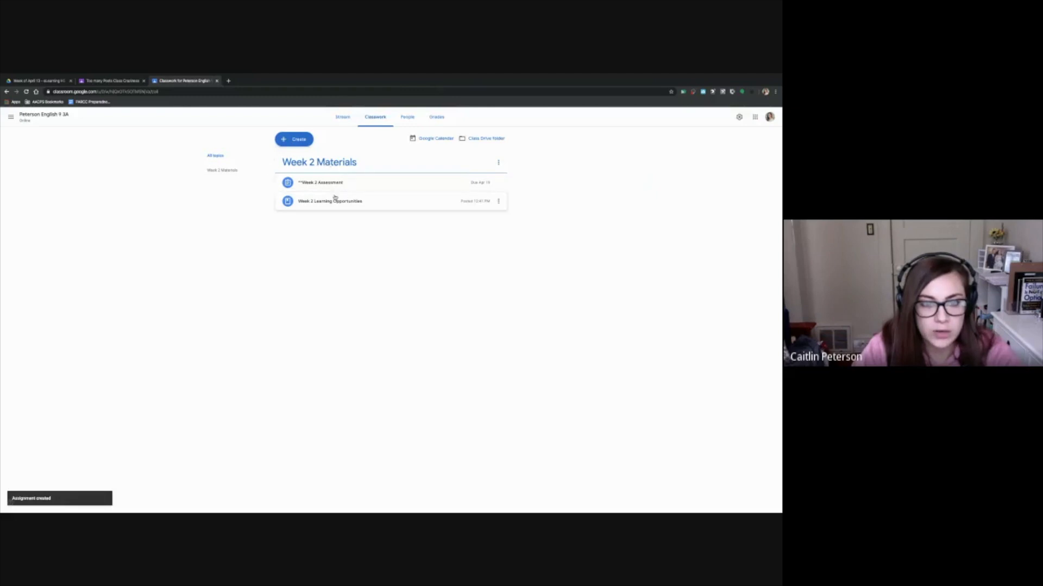
Review the attachments of the Week 2 Learning Opportunities material and move it up above the Week 2 Assessment
click(388, 204)
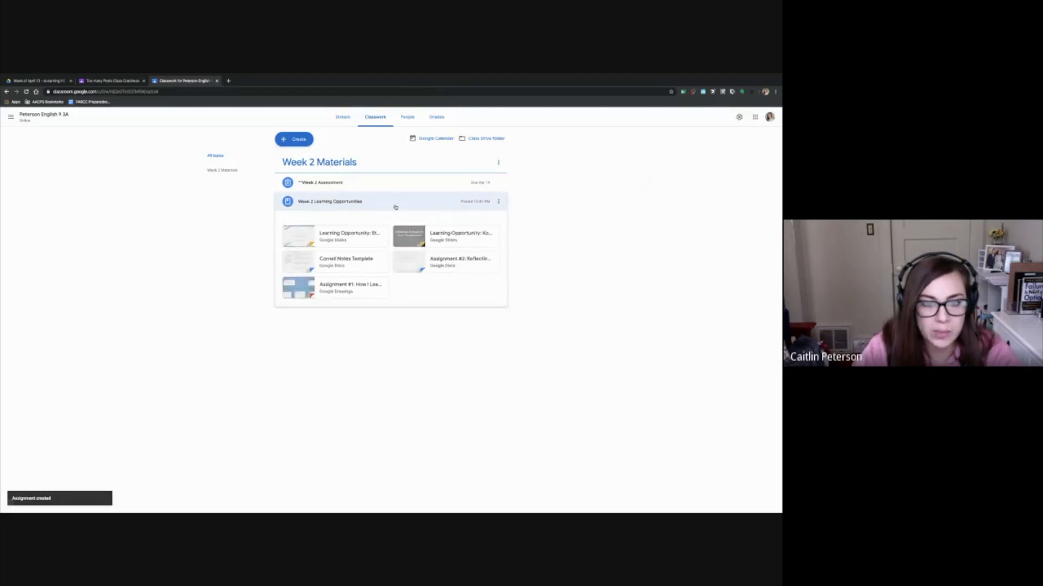
click(392, 205)
click(394, 207)
click(396, 206)
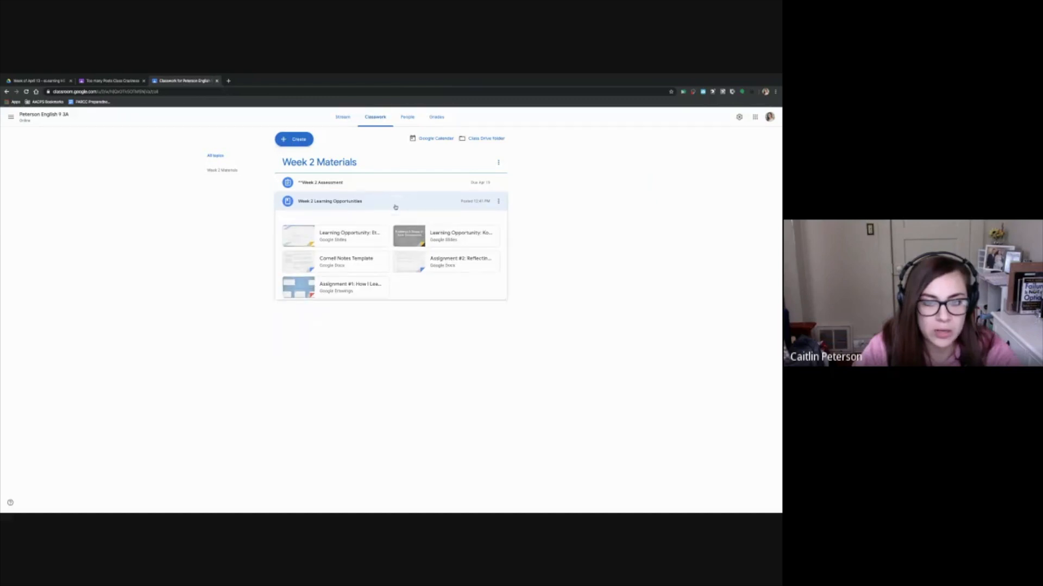
click(499, 202)
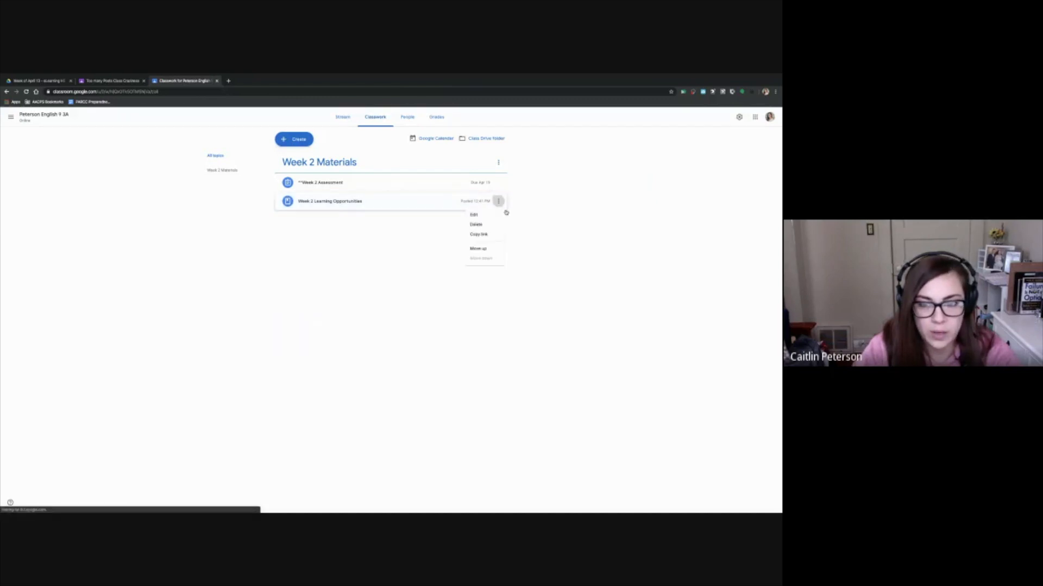
click(492, 249)
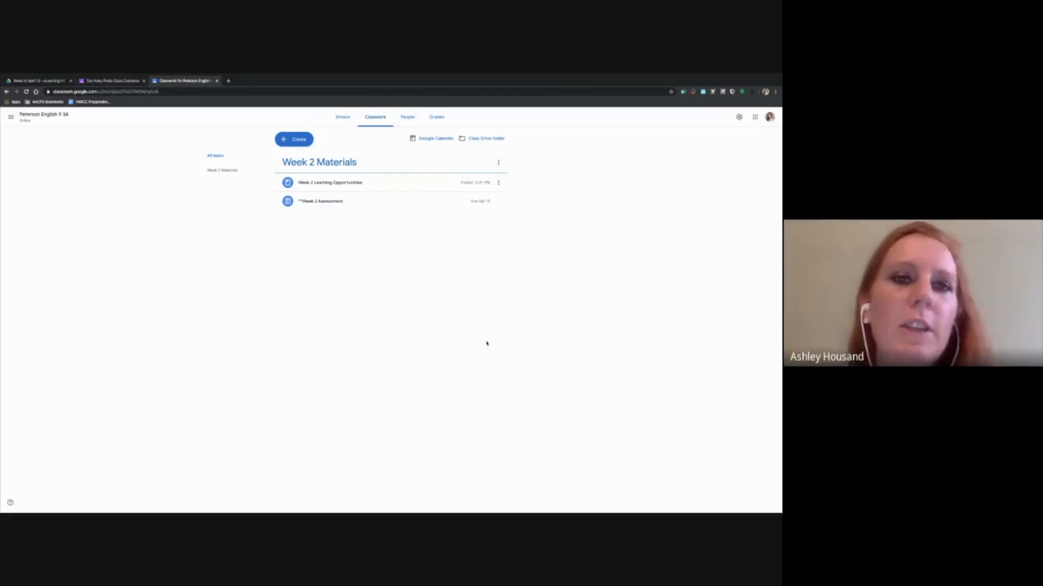
View the class stream and compare it with the stream of the Too many Posts Class
click(343, 117)
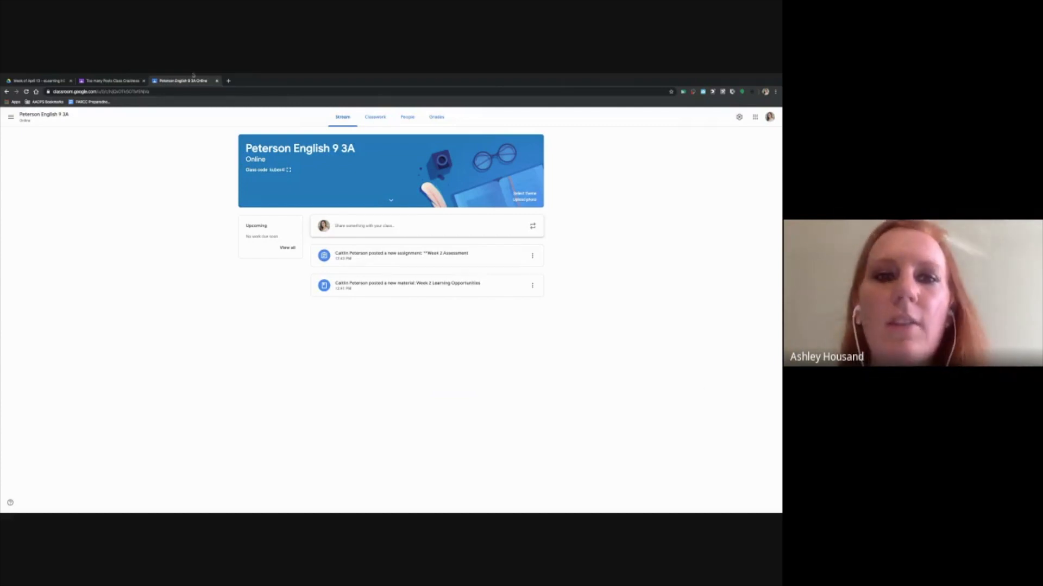
click(114, 81)
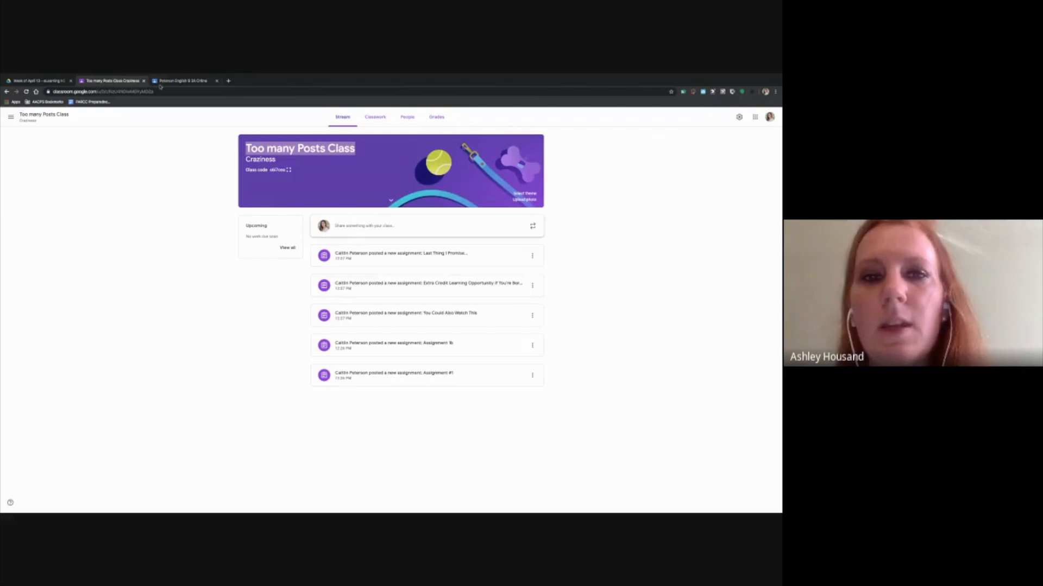